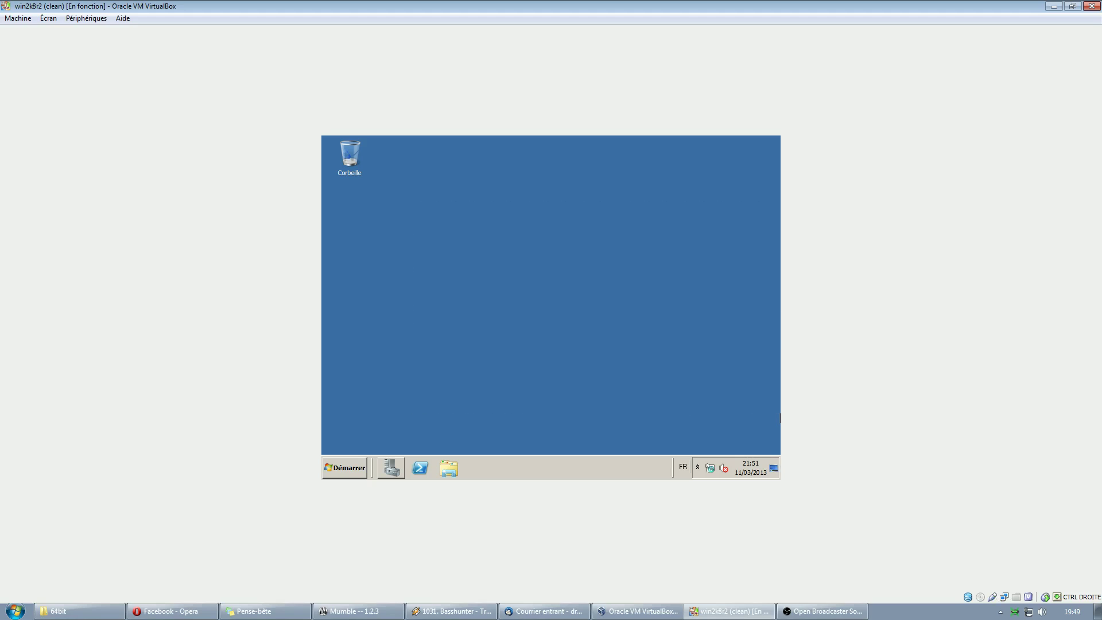
{"action": "left_click_drag", "start_coordinate": [743, 327], "coordinate": [658, 251]}
{"action": "left_click_drag", "start_coordinate": [721, 412], "coordinate": [718, 414]}
{"action": "left_click_drag", "start_coordinate": [637, 371], "coordinate": [453, 244]}
- Open the network connections and display the TCP/IPv4 properties of the local area connection
{"action": "left_click", "coordinate": [349, 469]}
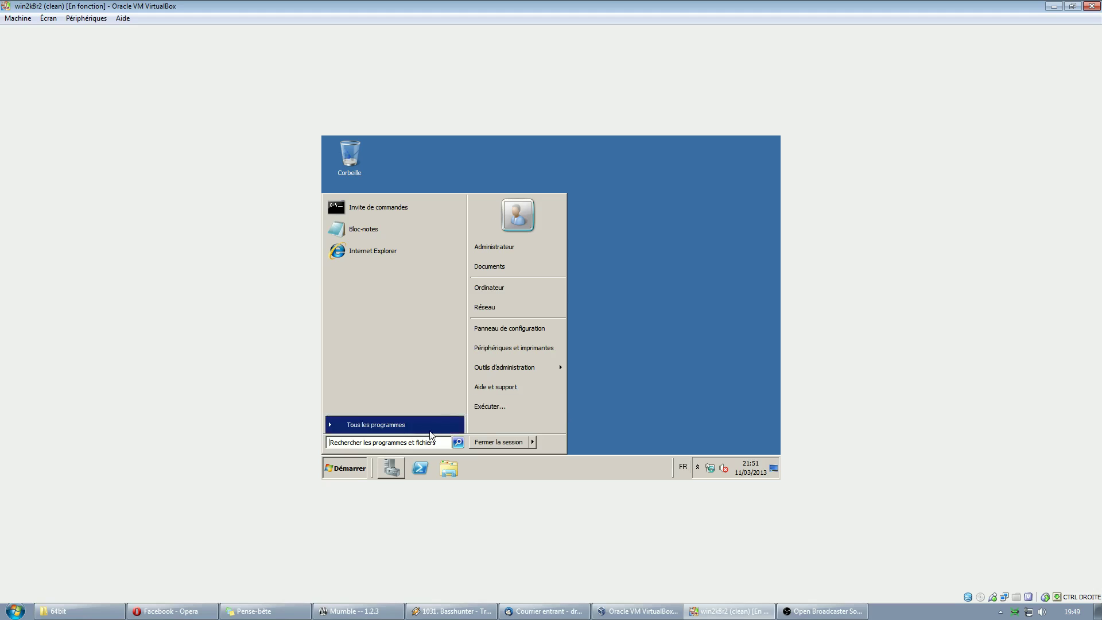
{"action": "type", "text": "dcpromo"}
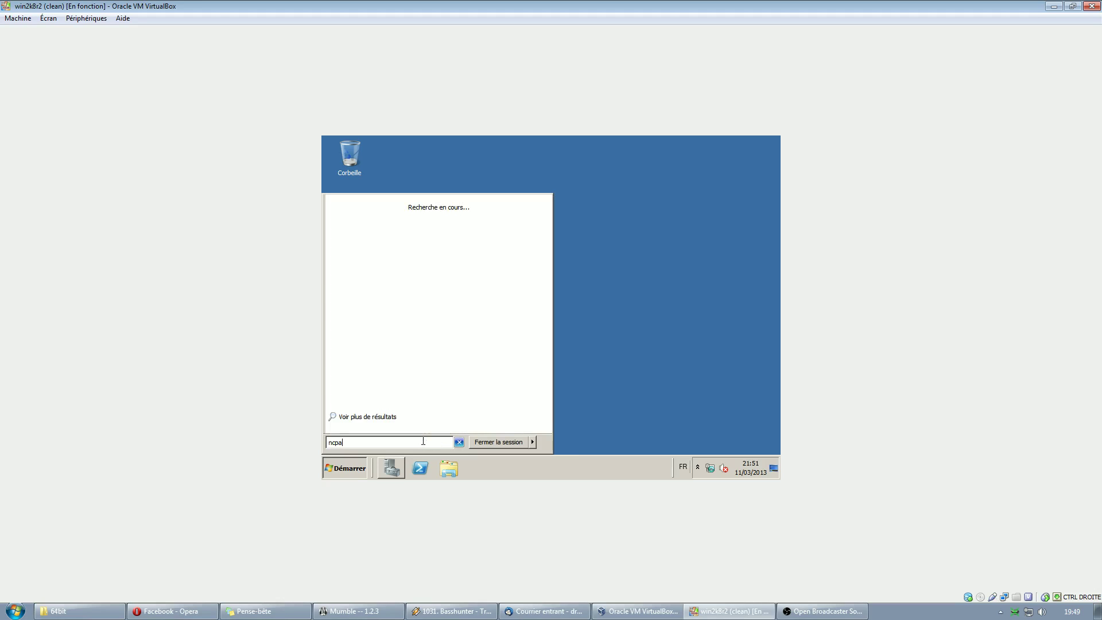
{"action": "key", "text": "Return"}
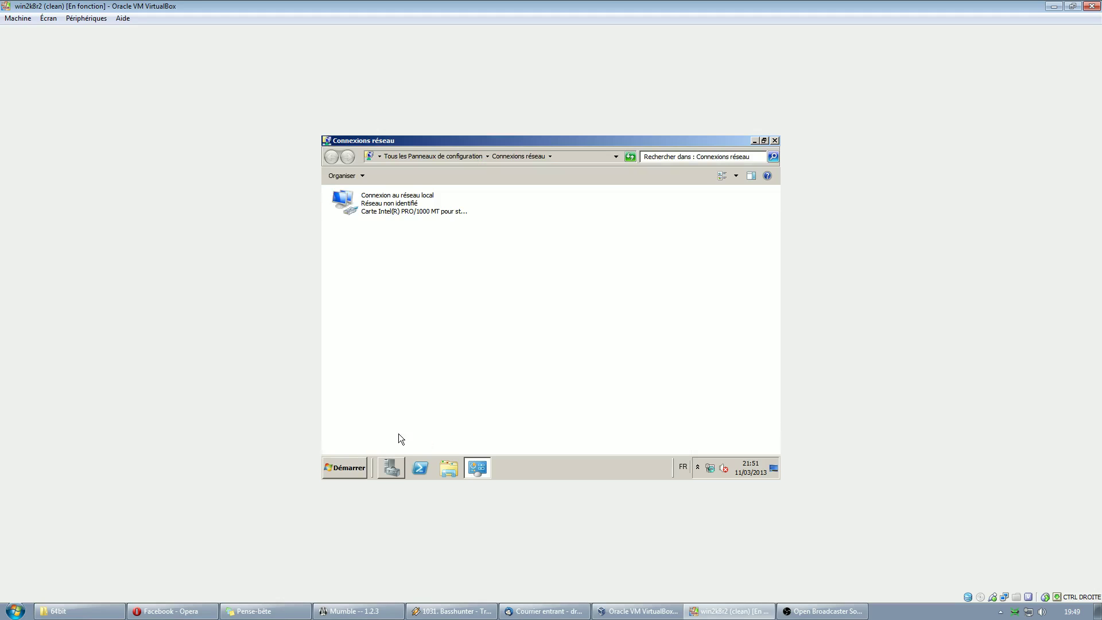
{"action": "right_click", "coordinate": [380, 204]}
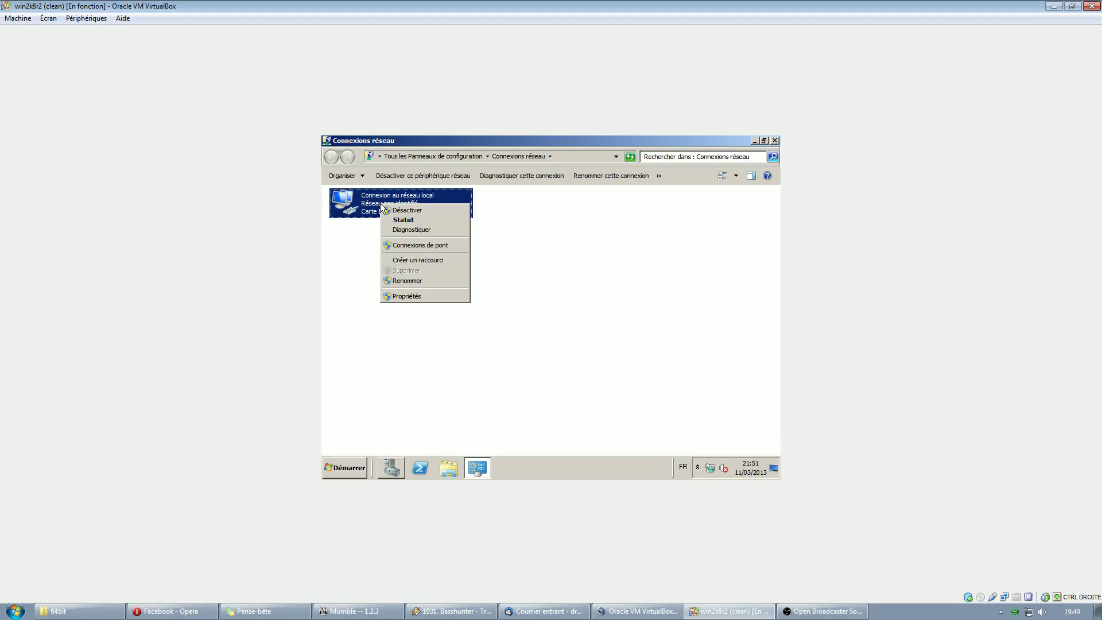
{"action": "left_click", "coordinate": [428, 294]}
{"action": "left_click", "coordinate": [413, 312]}
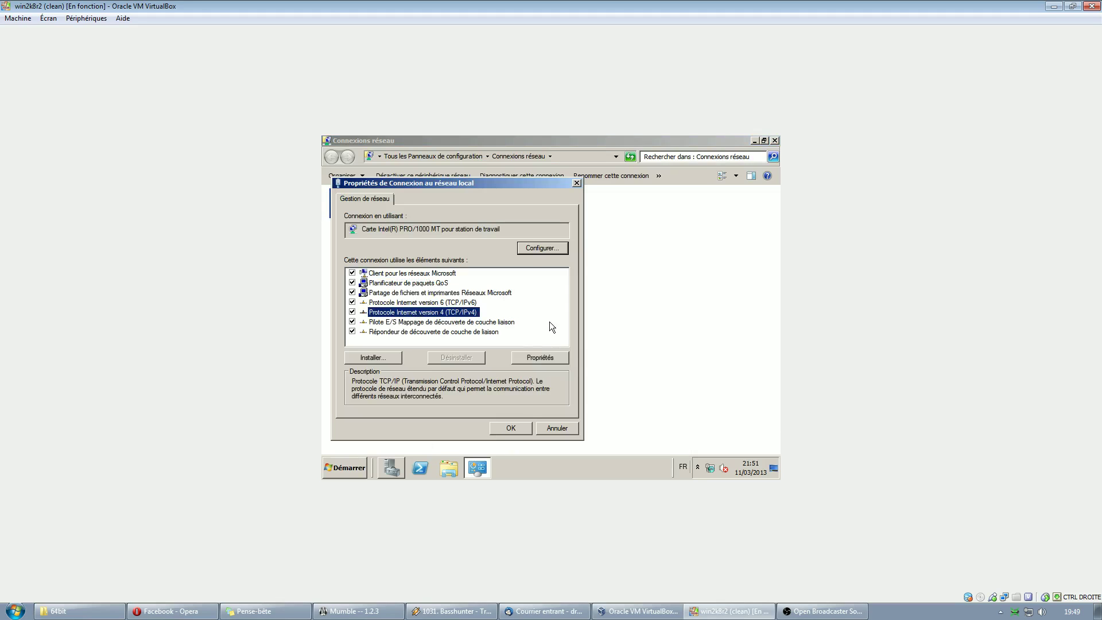
{"action": "left_click", "coordinate": [540, 359]}
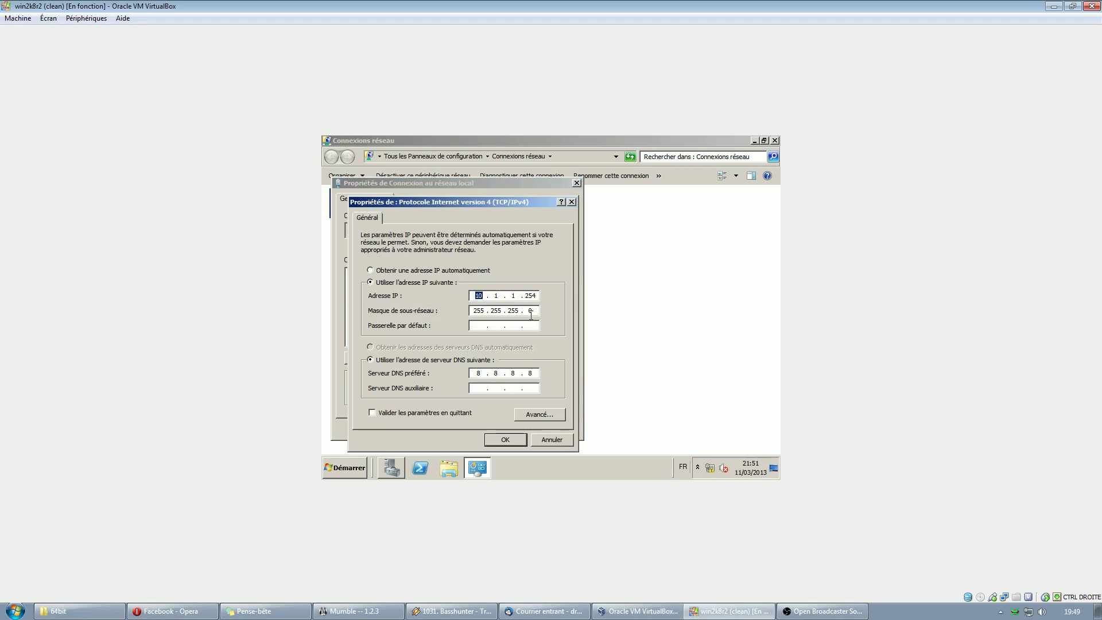
- Review the static IP address, gateway and DNS fields, accept the IPv4 properties, and close the network connections
{"action": "left_click", "coordinate": [478, 326]}
{"action": "key", "text": "Tab"}
{"action": "key", "text": "Tab"}
{"action": "left_click", "coordinate": [521, 441]}
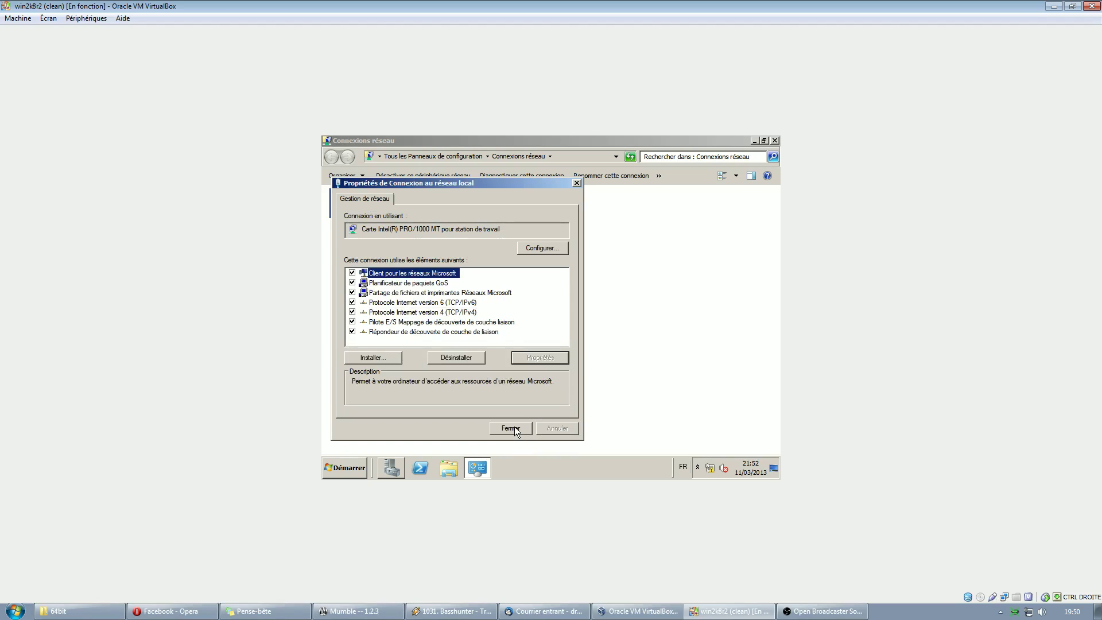
{"action": "left_click", "coordinate": [514, 427]}
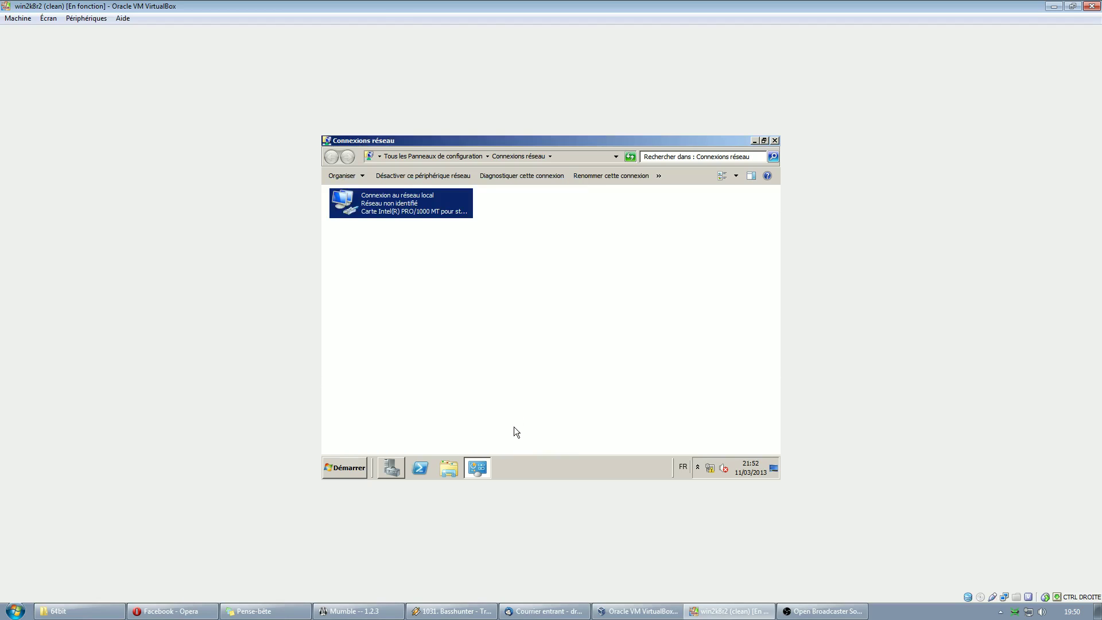
{"action": "left_click", "coordinate": [774, 140]}
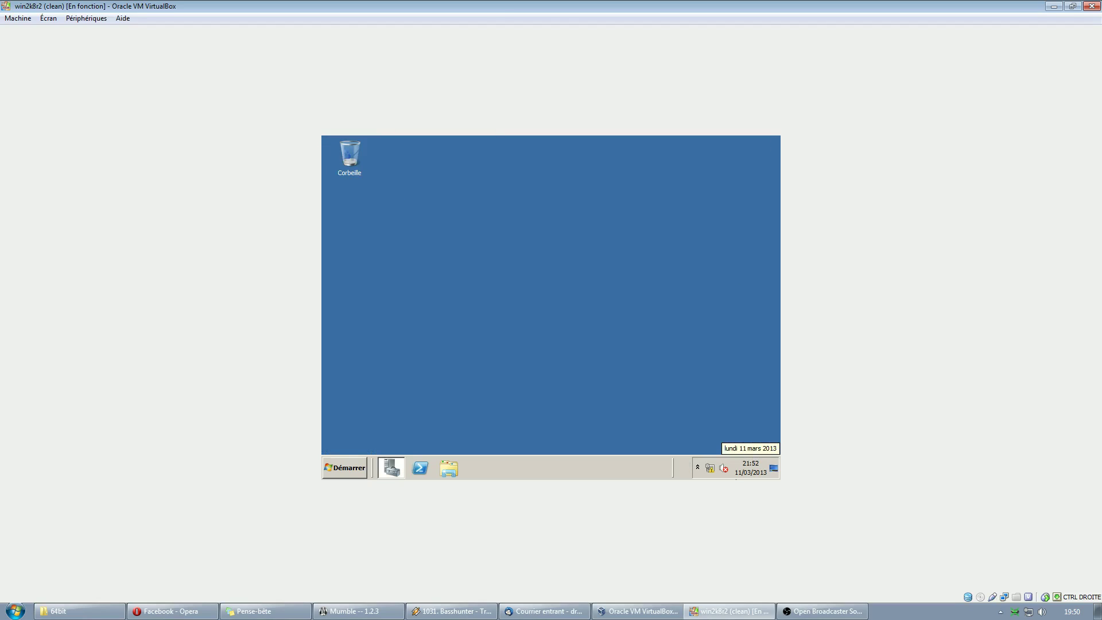
- Check the virtual machine's network adapter settings for the internal network, then accept them
{"action": "right_click", "coordinate": [1004, 597]}
{"action": "left_click", "coordinate": [1044, 600]}
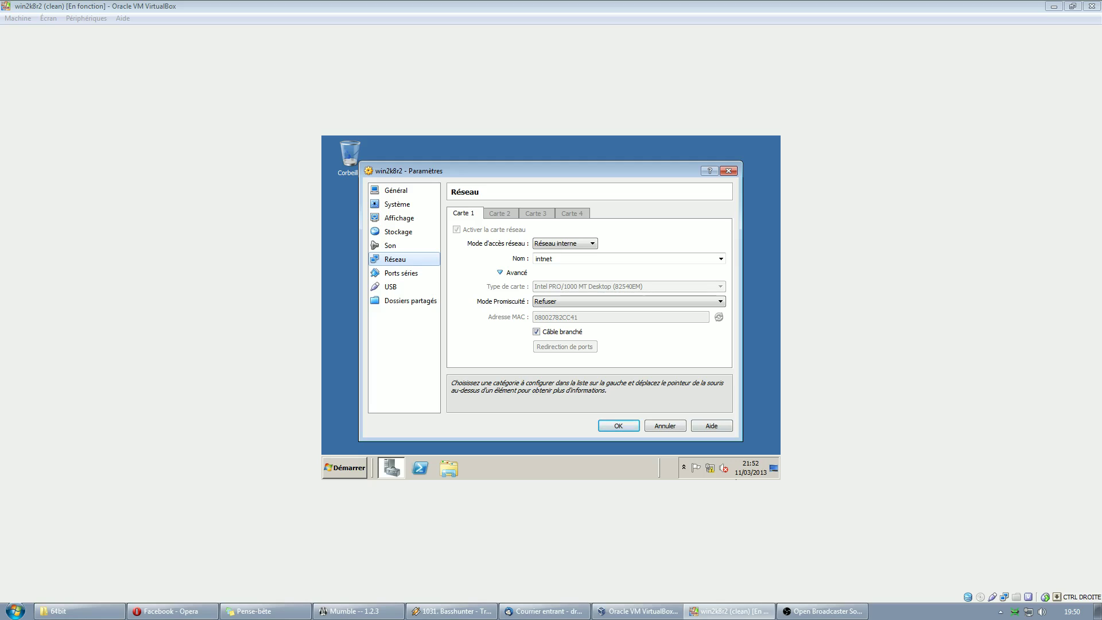
{"action": "left_click", "coordinate": [618, 425]}
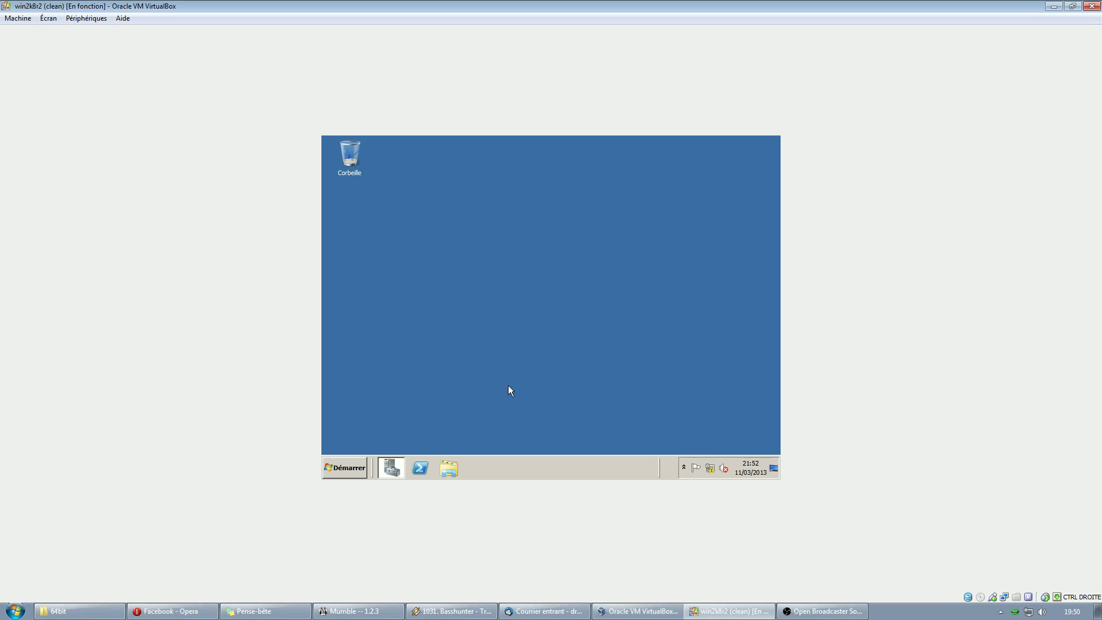
- Start the Add Roles wizard from Server Manager's Roles section and proceed to the server role selection
{"action": "left_click", "coordinate": [348, 467]}
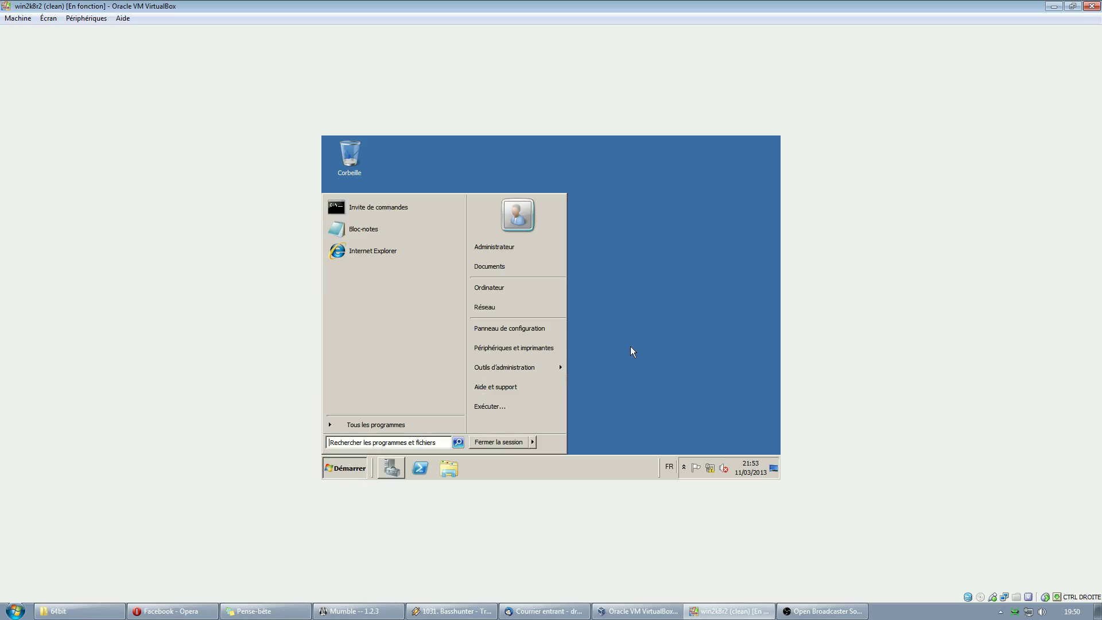
{"action": "left_click", "coordinate": [398, 439]}
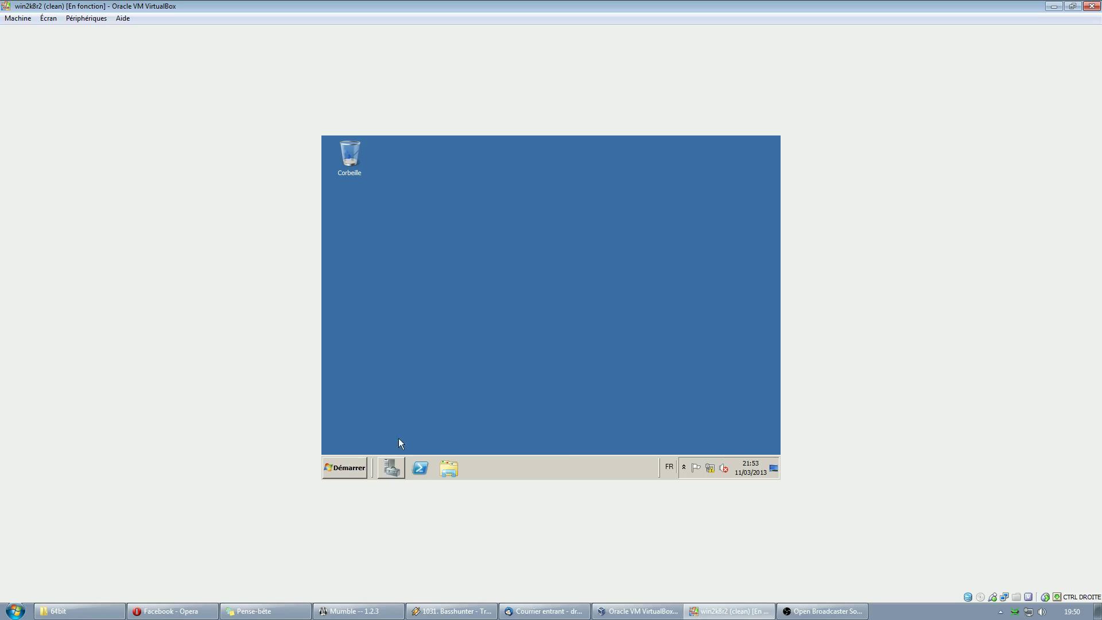
{"action": "left_click", "coordinate": [388, 468]}
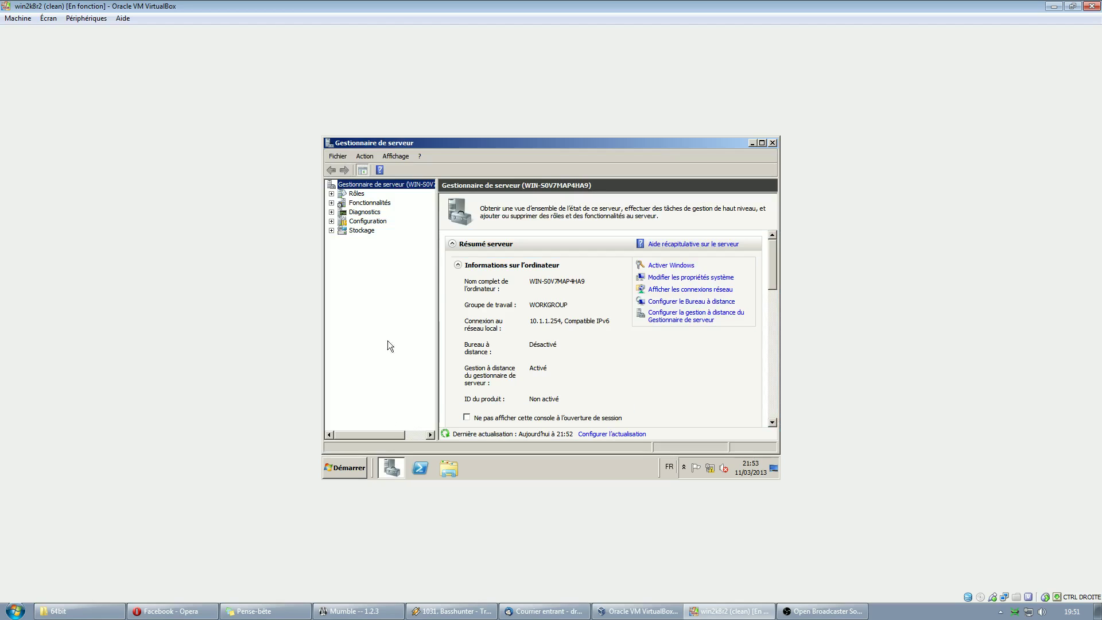
{"action": "left_click", "coordinate": [354, 194]}
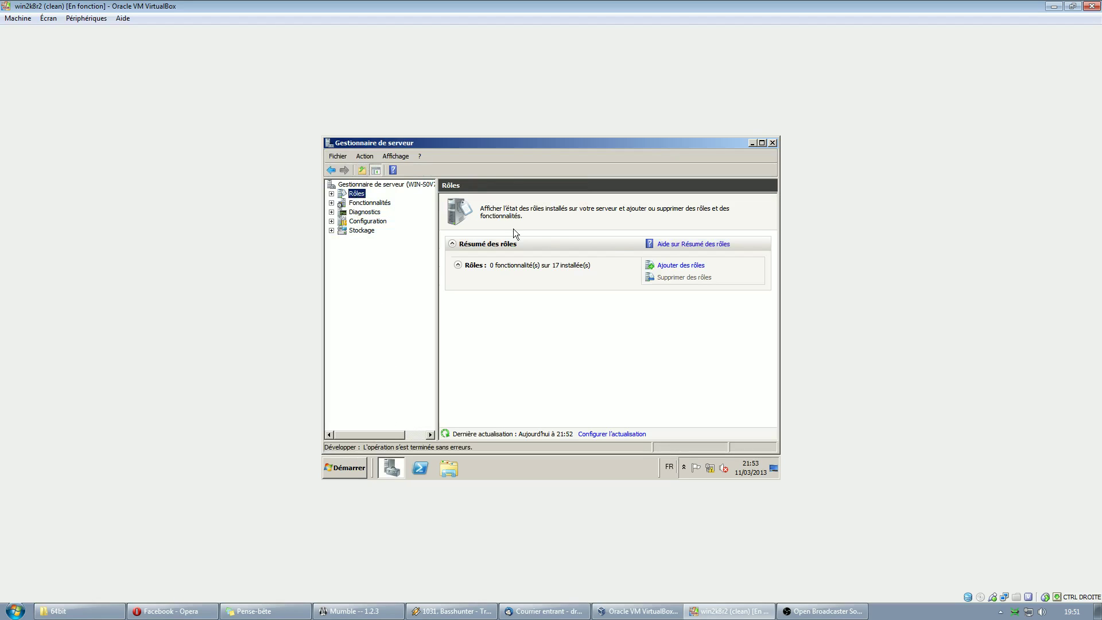
{"action": "left_click", "coordinate": [690, 270]}
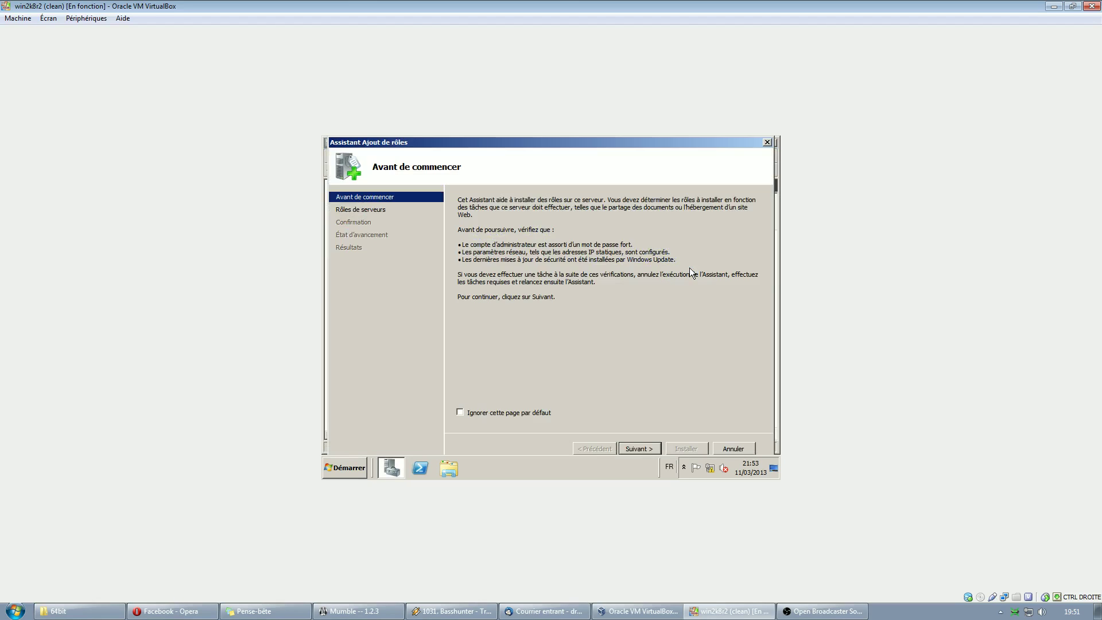
{"action": "left_click", "coordinate": [638, 448]}
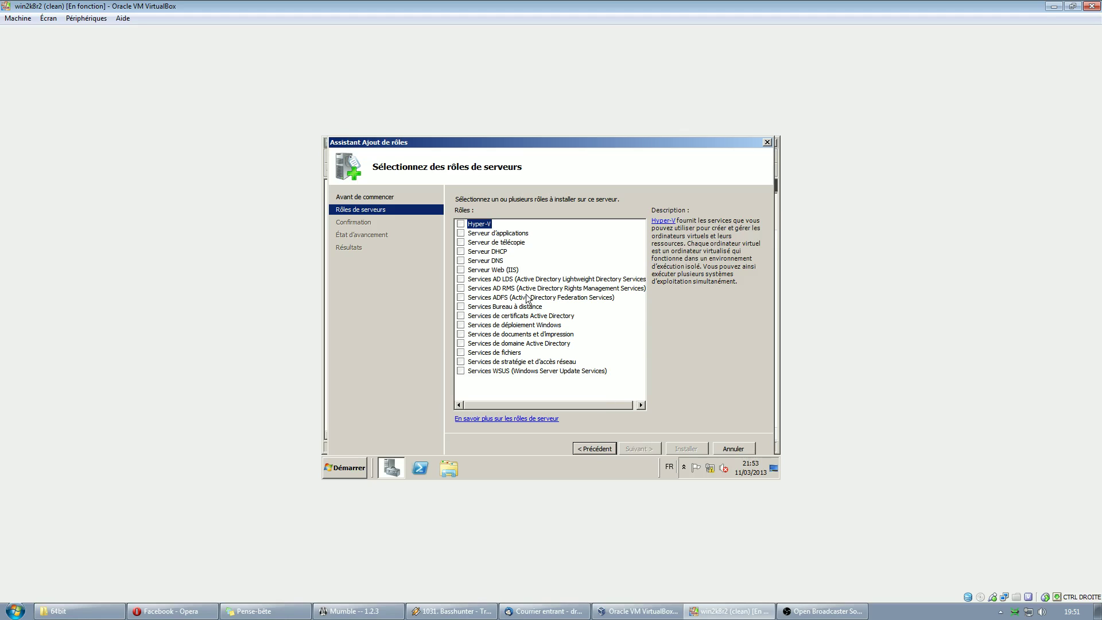
- Select the DHCP Server role and accept the 10.1.1.254 network connection binding
{"action": "left_click", "coordinate": [461, 251]}
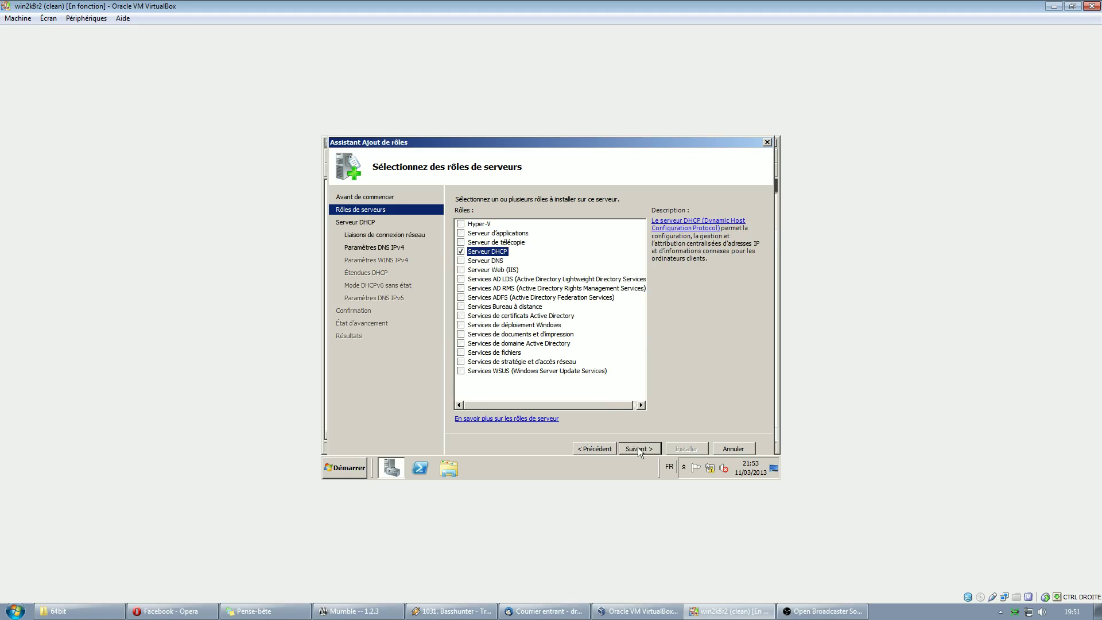
{"action": "left_click", "coordinate": [638, 448]}
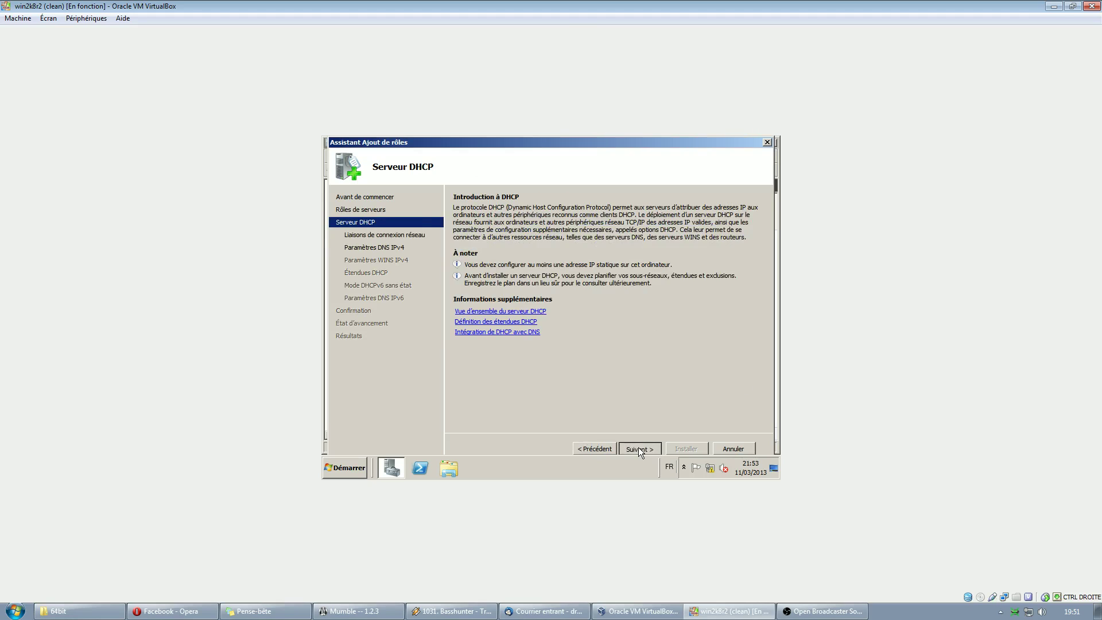
{"action": "left_click", "coordinate": [638, 448]}
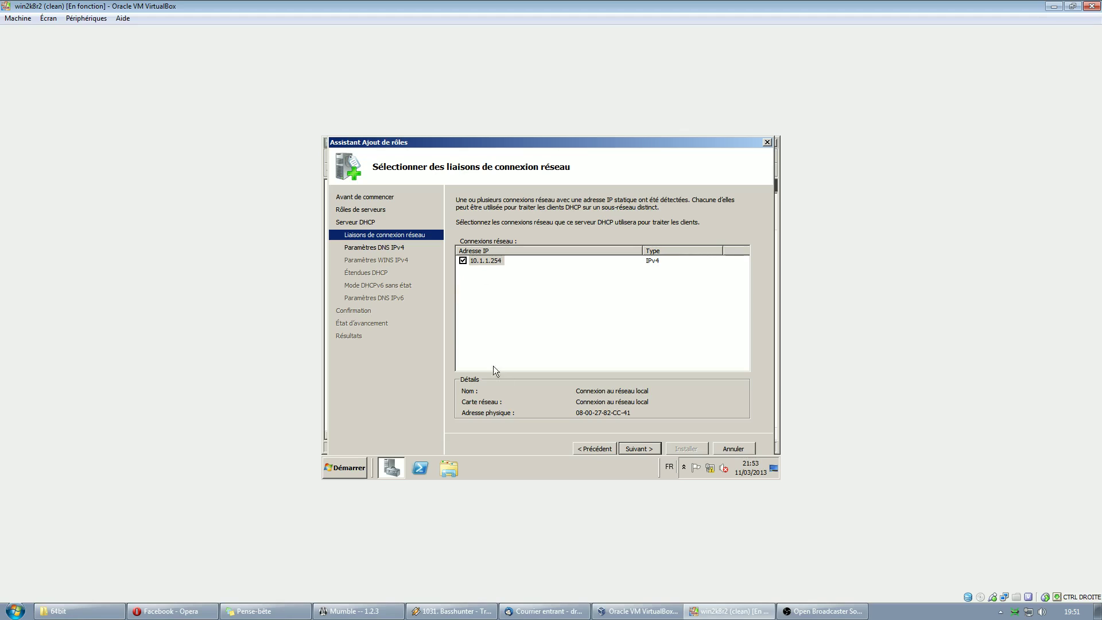
{"action": "left_click", "coordinate": [643, 449]}
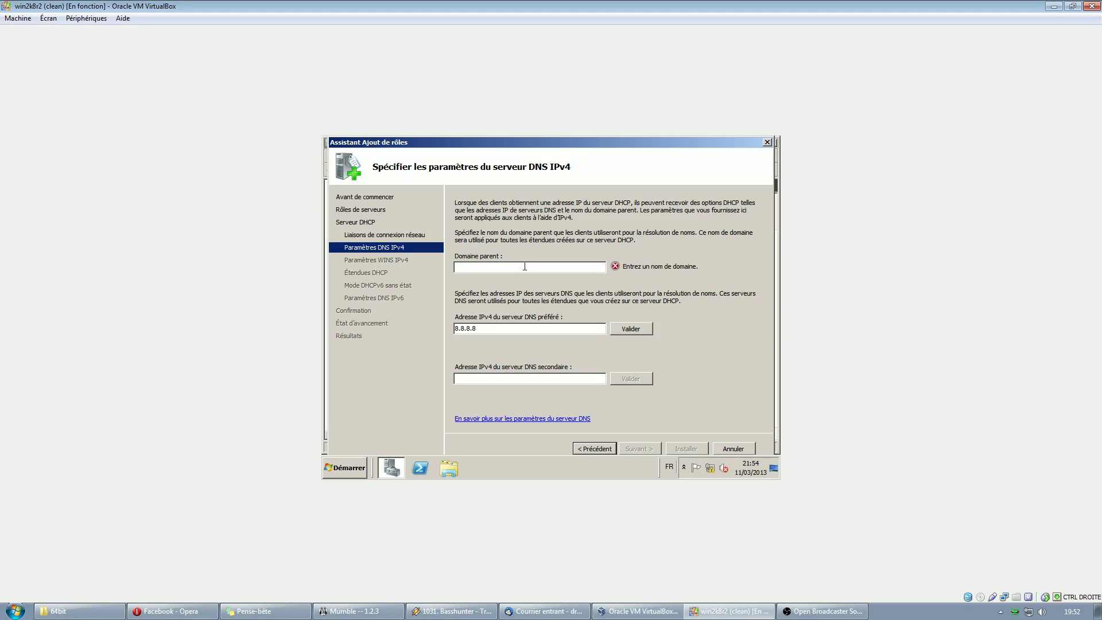
- Set the parent domain to blabla.com, keep 8.8.8.8 as preferred DNS server, and leave WINS as not required
{"action": "type", "text": "blabla.com"}
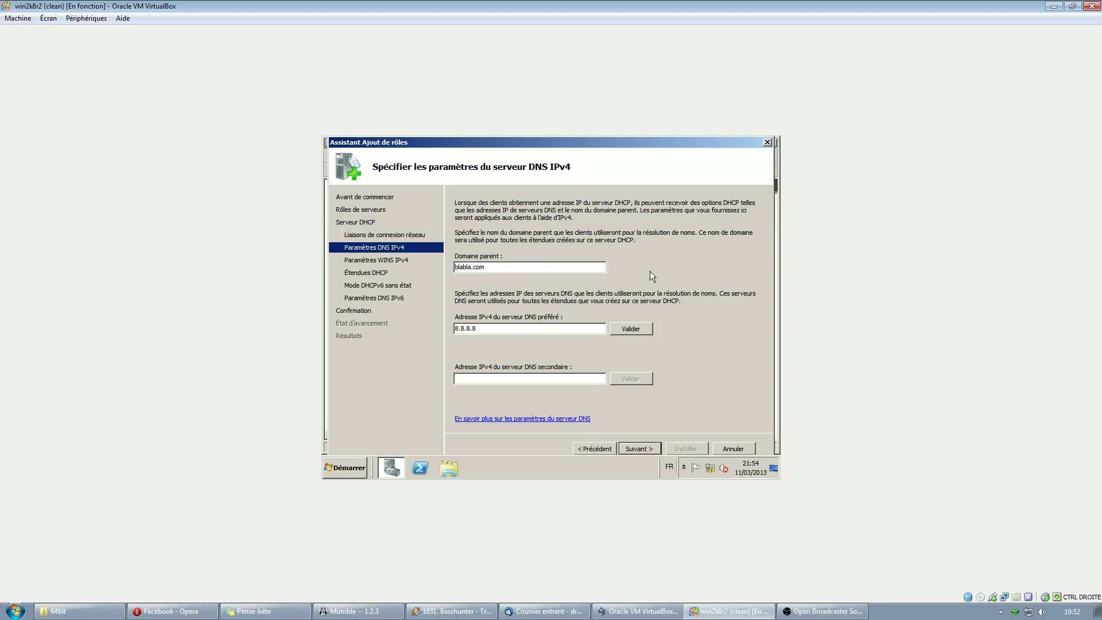
{"action": "double_click", "coordinate": [523, 329]}
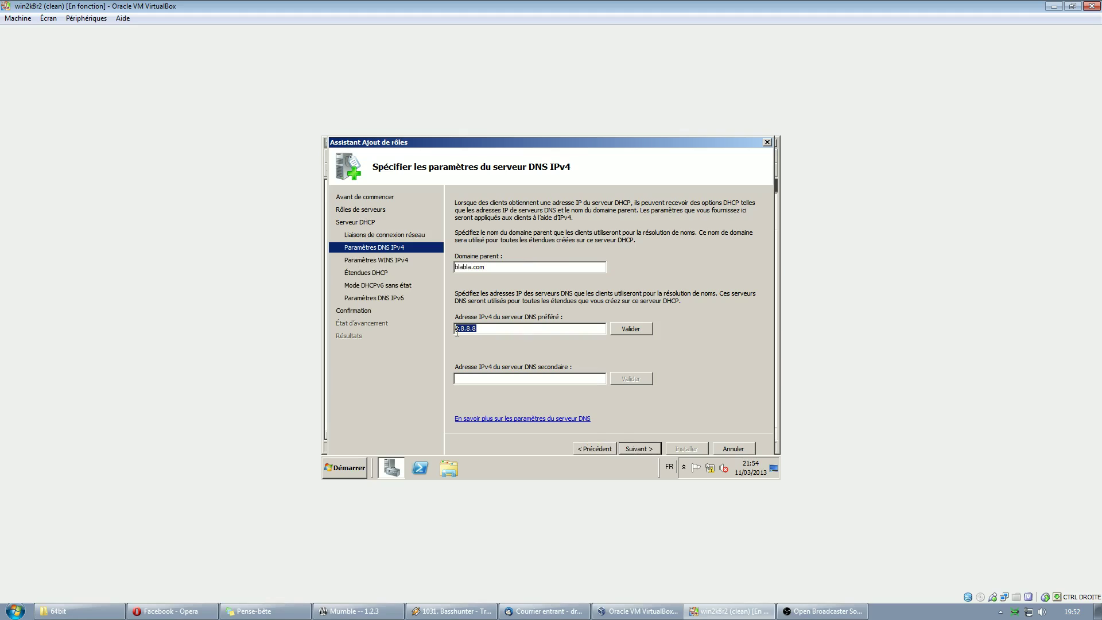
{"action": "left_click", "coordinate": [528, 325]}
{"action": "double_click", "coordinate": [511, 329]}
{"action": "left_click", "coordinate": [511, 329]}
{"action": "double_click", "coordinate": [505, 330]}
{"action": "left_click", "coordinate": [503, 331]}
{"action": "double_click", "coordinate": [503, 331]}
{"action": "left_click_drag", "start_coordinate": [481, 329], "coordinate": [454, 328]}
{"action": "left_click", "coordinate": [649, 452]}
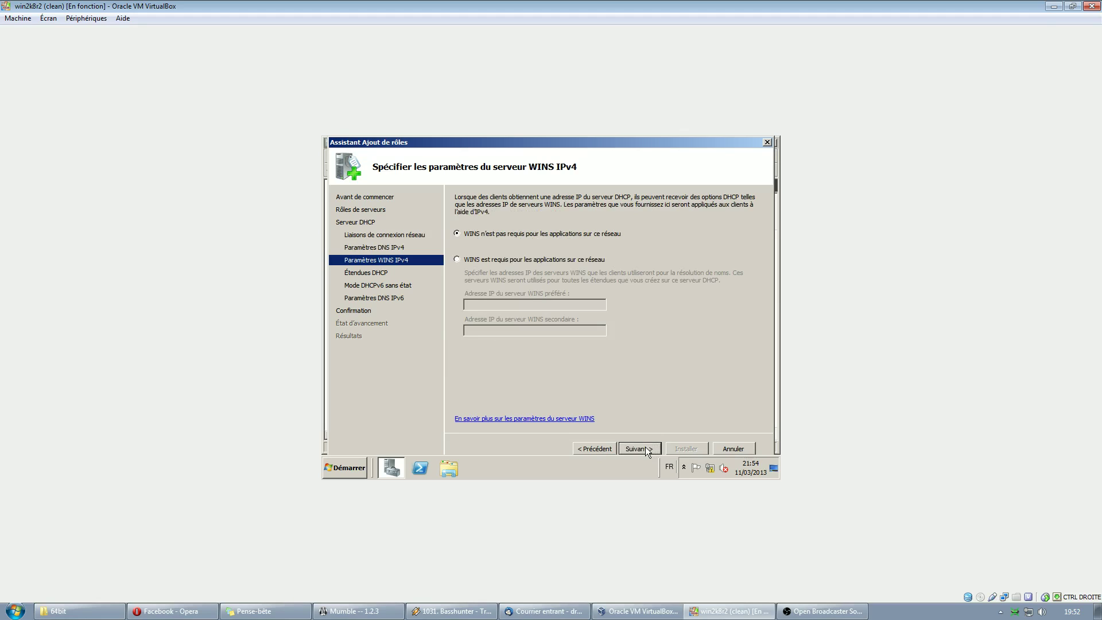
{"action": "left_click", "coordinate": [645, 450]}
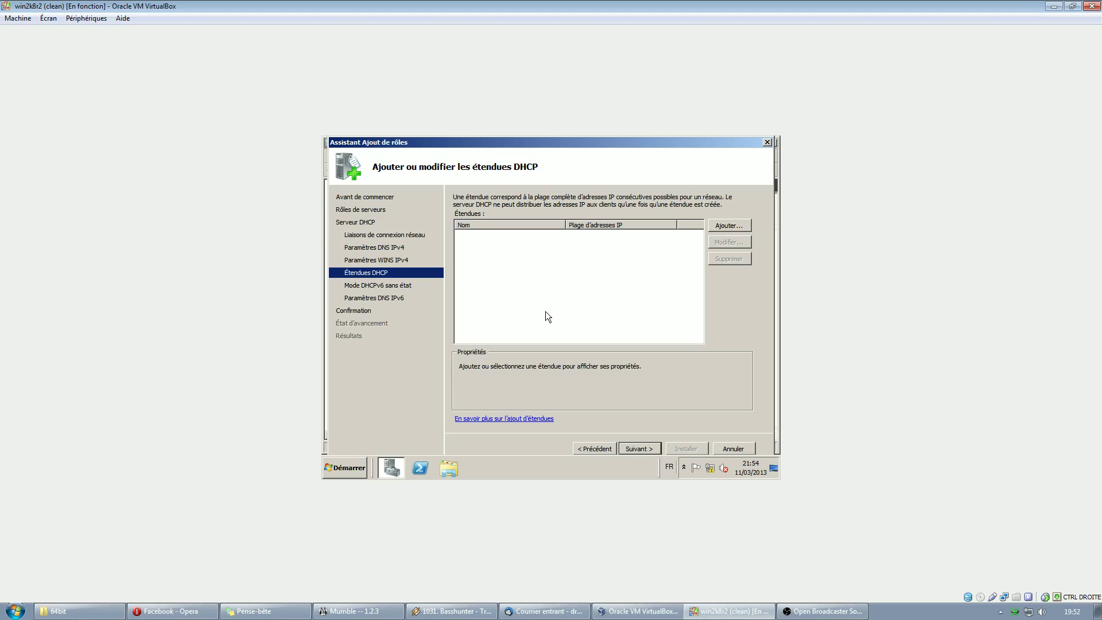
- Add a DHCP scope named "Super range" with addresses from 10.1.1.2 to 10.1.1.25
{"action": "left_click", "coordinate": [729, 226]}
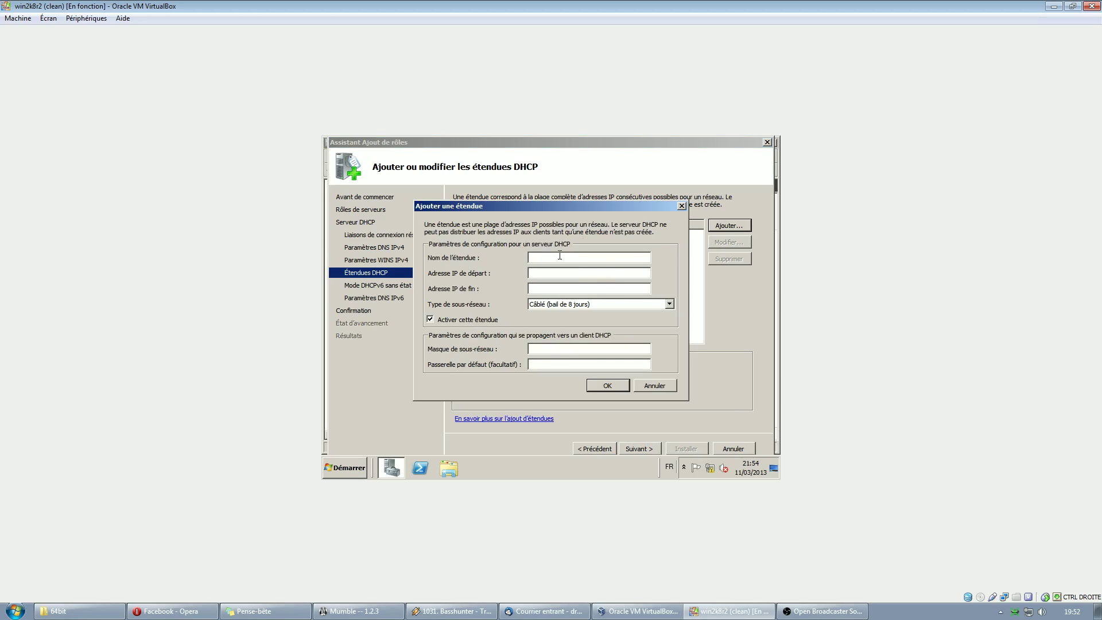
{"action": "type", "text": "Super range"}
{"action": "type", "text": "10.1.1.1"}
{"action": "key", "text": "BackSpace"}
{"action": "type", "text": "2"}
{"action": "key", "text": "Tab"}
{"action": "type", "text": "10.1.1.25"}
- Set the scope's subnet mask to 255.255.255.0 and default gateway to 10.1.1.254, then confirm the scope
{"action": "left_click", "coordinate": [546, 347]}
{"action": "key", "text": "BackSpace"}
{"action": "type", "text": "255"}
{"action": "key", "text": "BackSpace"}
{"action": "type", "text": "255"}
{"action": "type", "text": "10.1.1.2"}
{"action": "left_click", "coordinate": [607, 386]}
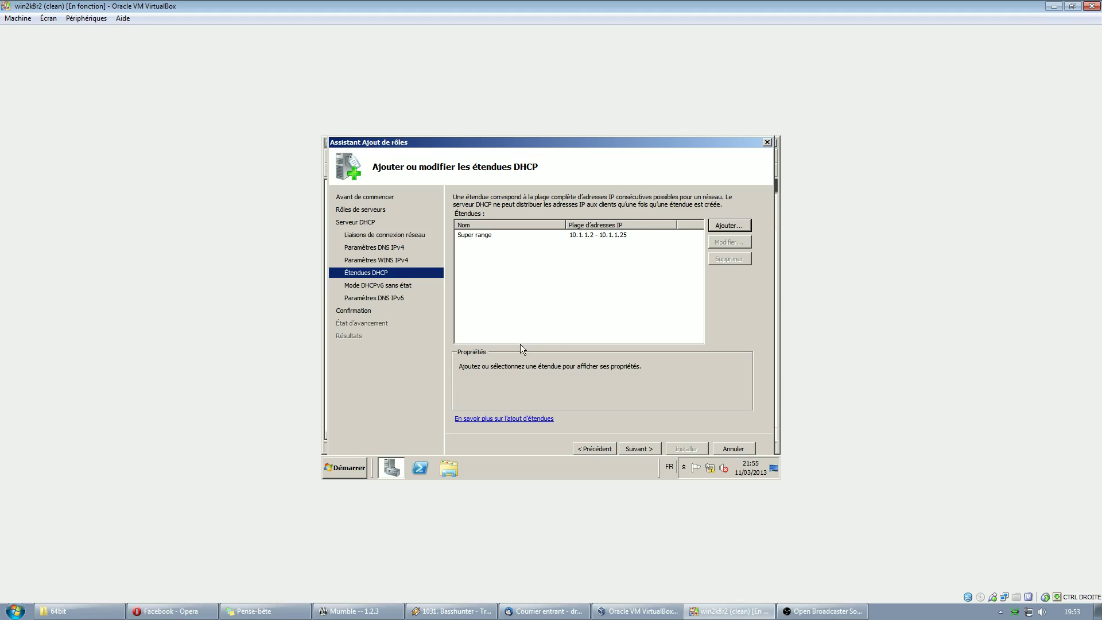
- Disable DHCPv6 stateless mode for the server, then install the DHCP Server role and close the wizard
{"action": "left_click", "coordinate": [647, 449]}
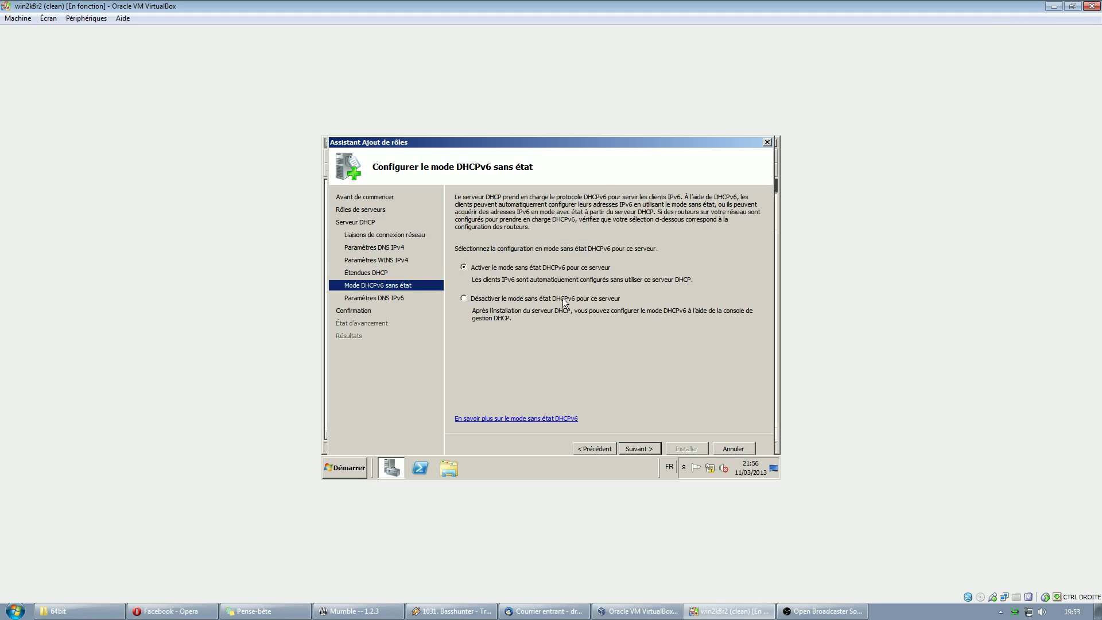
{"action": "left_click", "coordinate": [517, 299]}
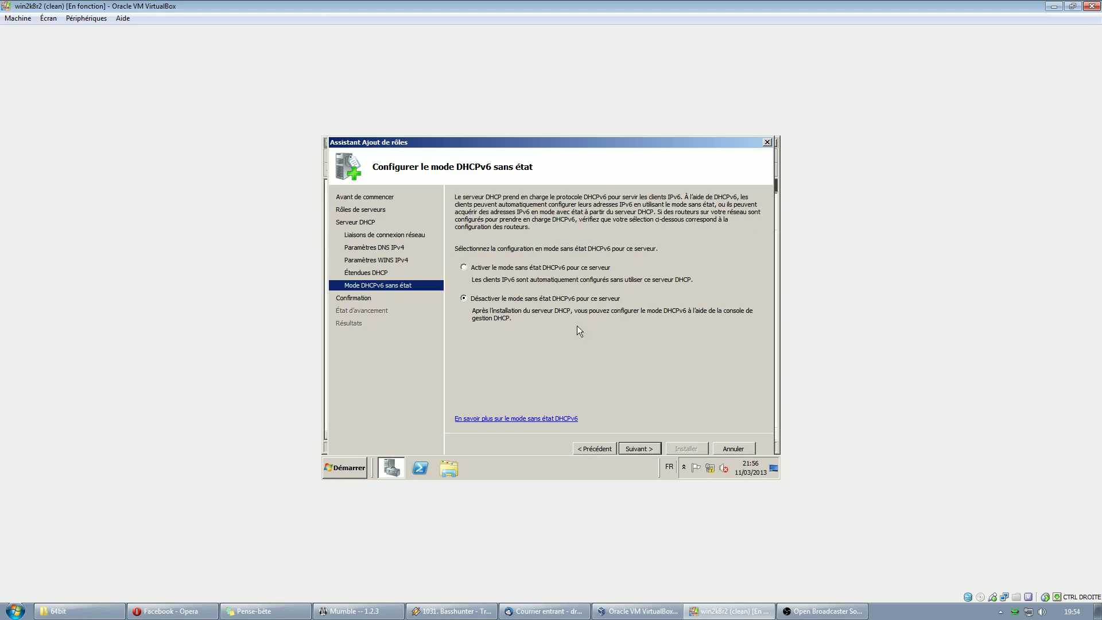
{"action": "left_click", "coordinate": [644, 448]}
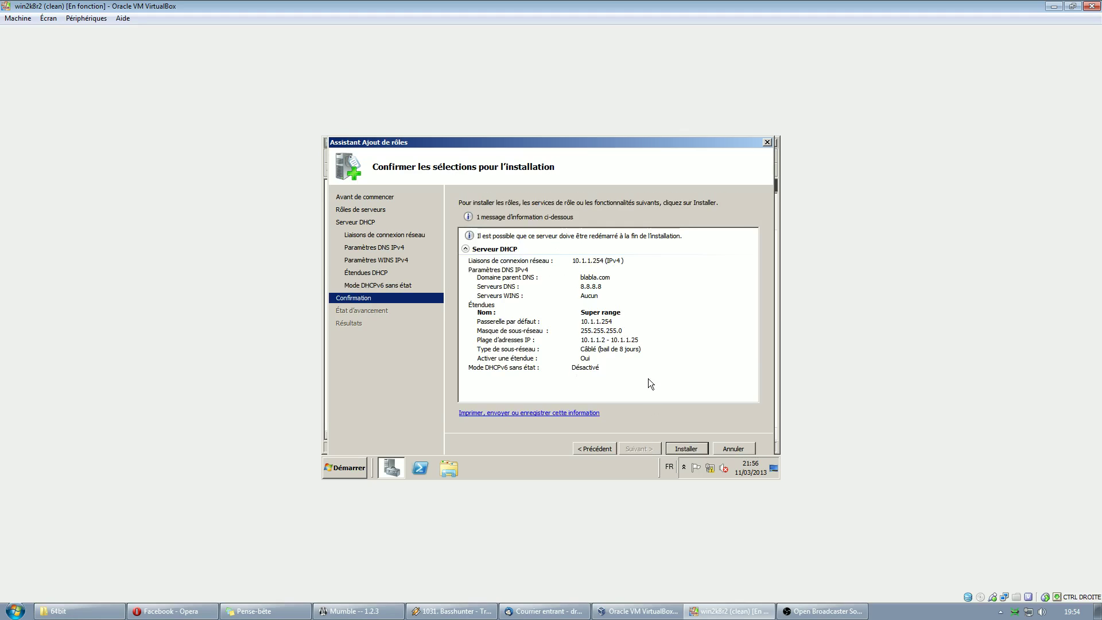
{"action": "left_click", "coordinate": [685, 450]}
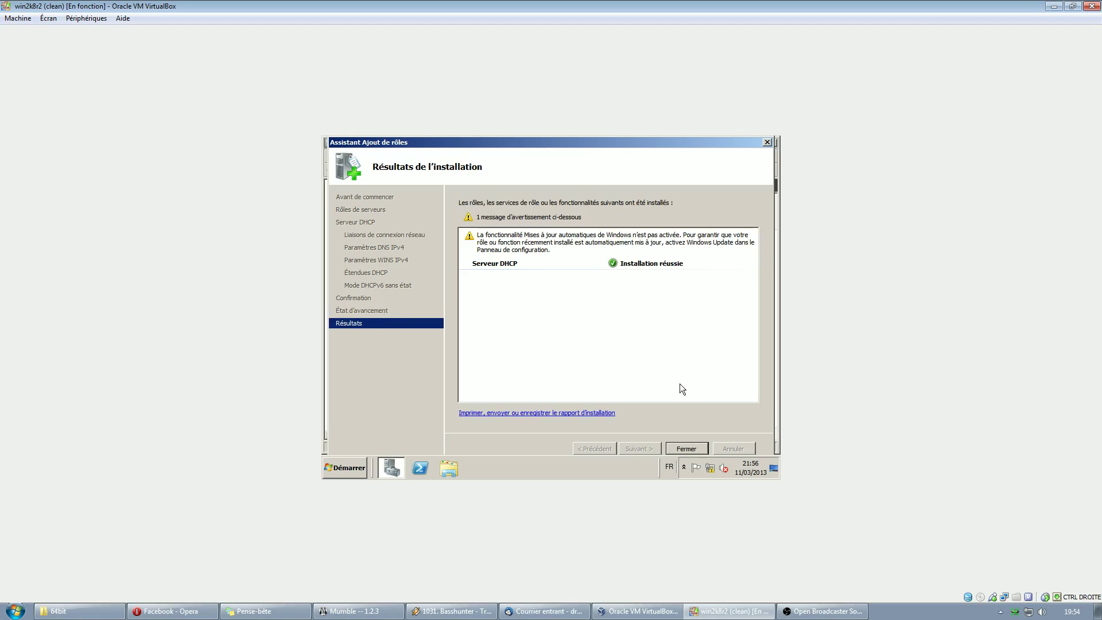
{"action": "left_click", "coordinate": [685, 449]}
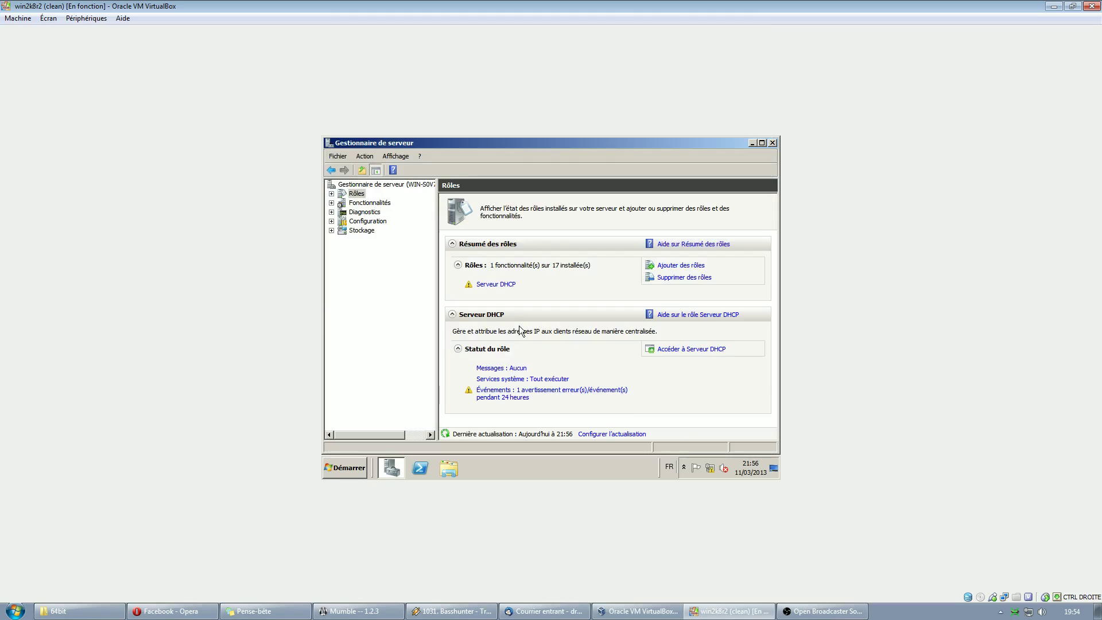
- Expand the DHCP Server role down to IPv4 and review the DNS server and DNS domain name server options
{"action": "left_click", "coordinate": [331, 194]}
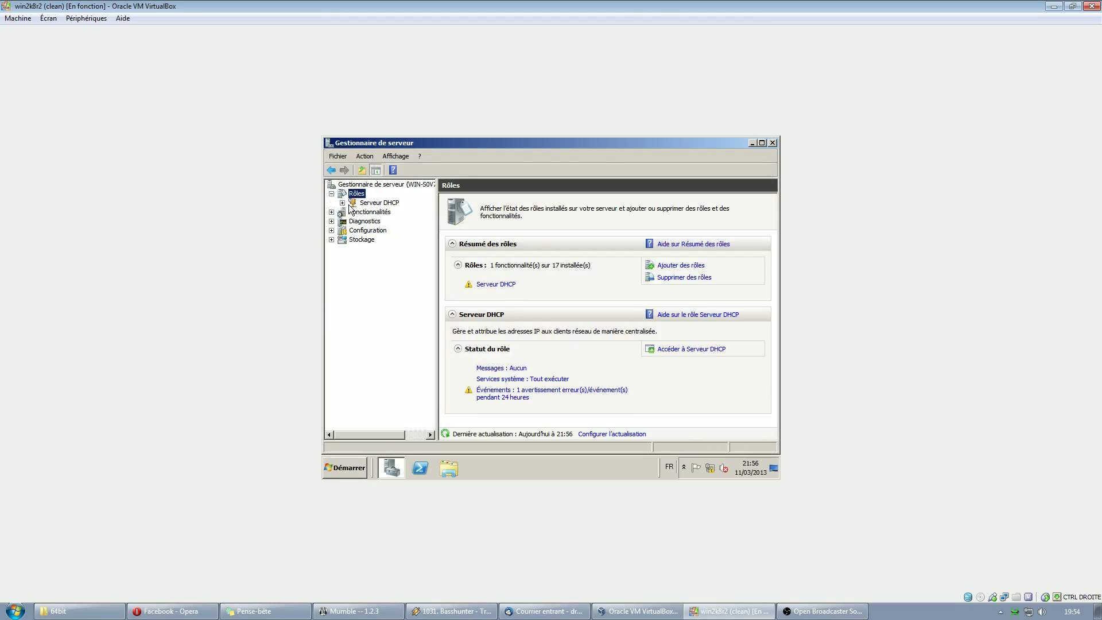
{"action": "left_click", "coordinate": [390, 203]}
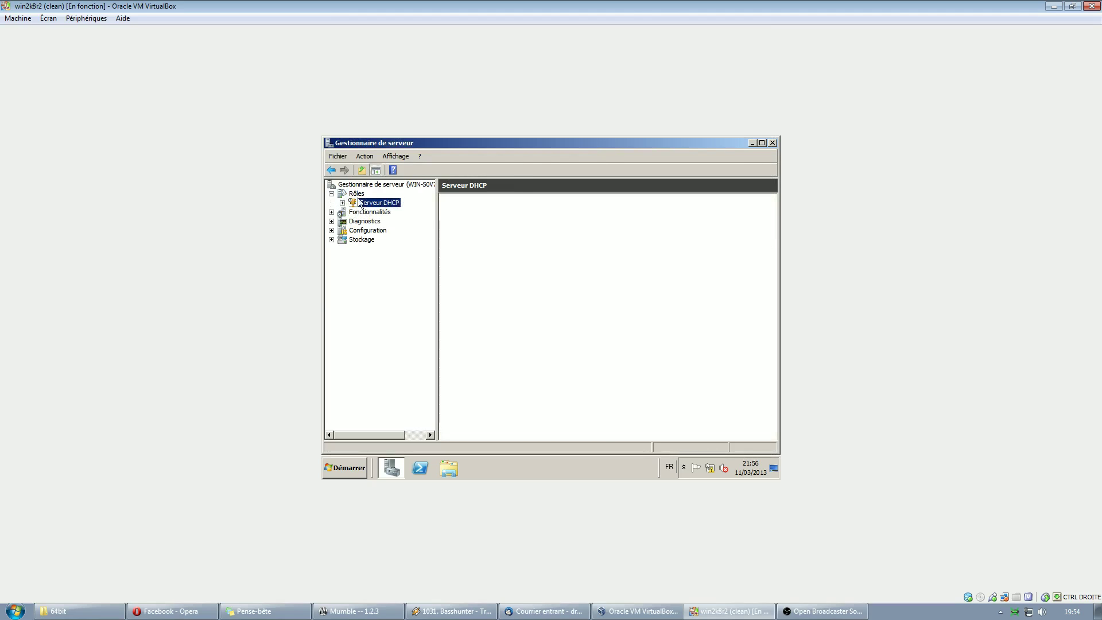
{"action": "left_click", "coordinate": [342, 203]}
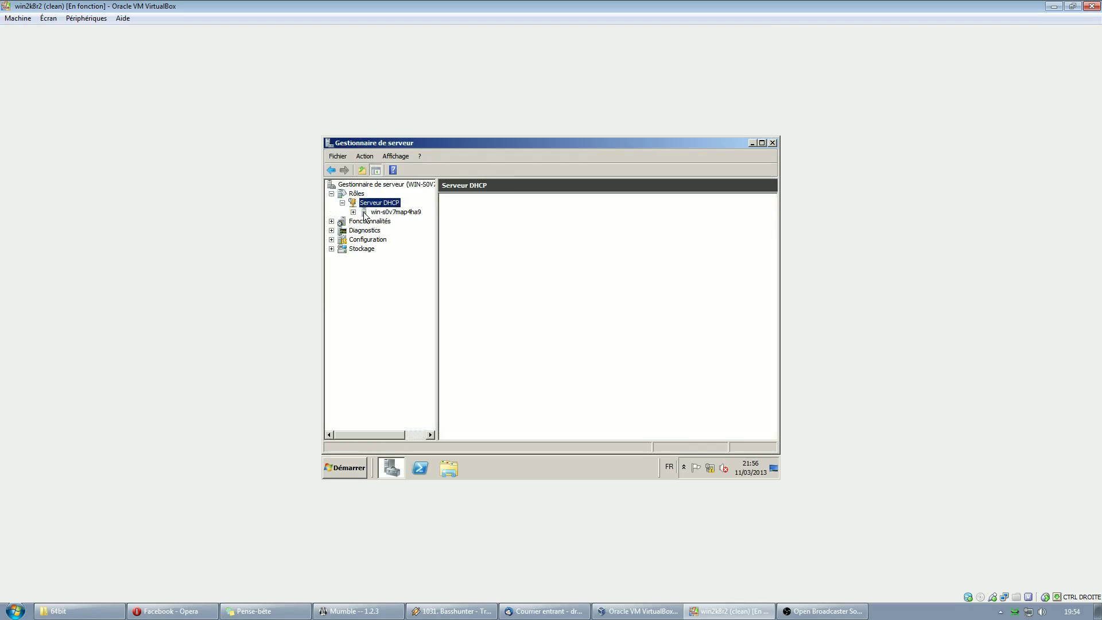
{"action": "double_click", "coordinate": [407, 213]}
{"action": "double_click", "coordinate": [388, 221]}
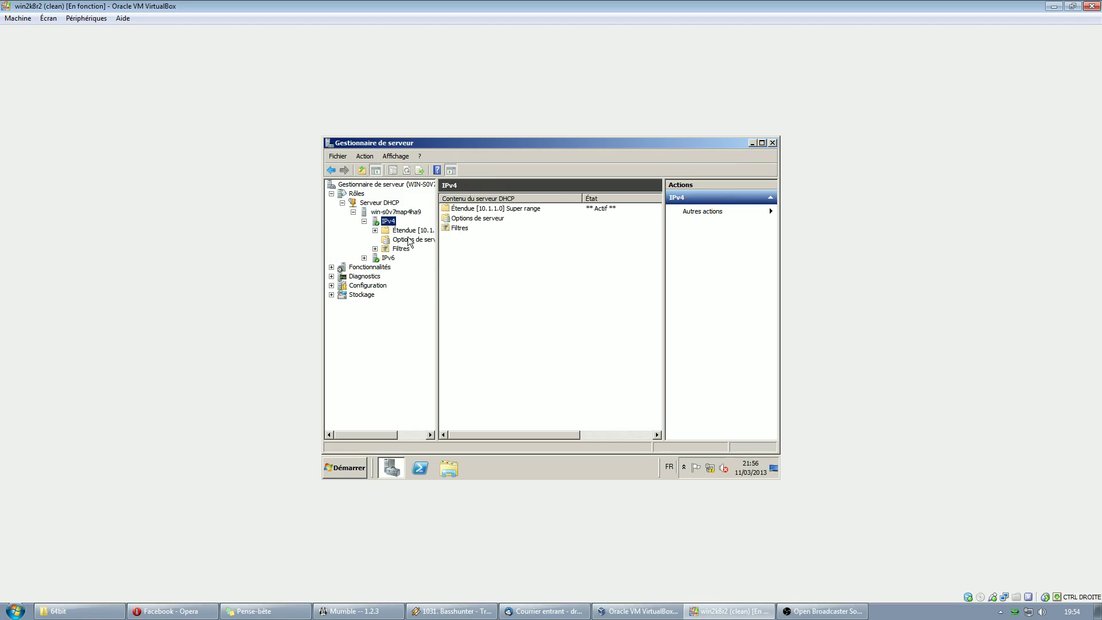
{"action": "left_click", "coordinate": [415, 242]}
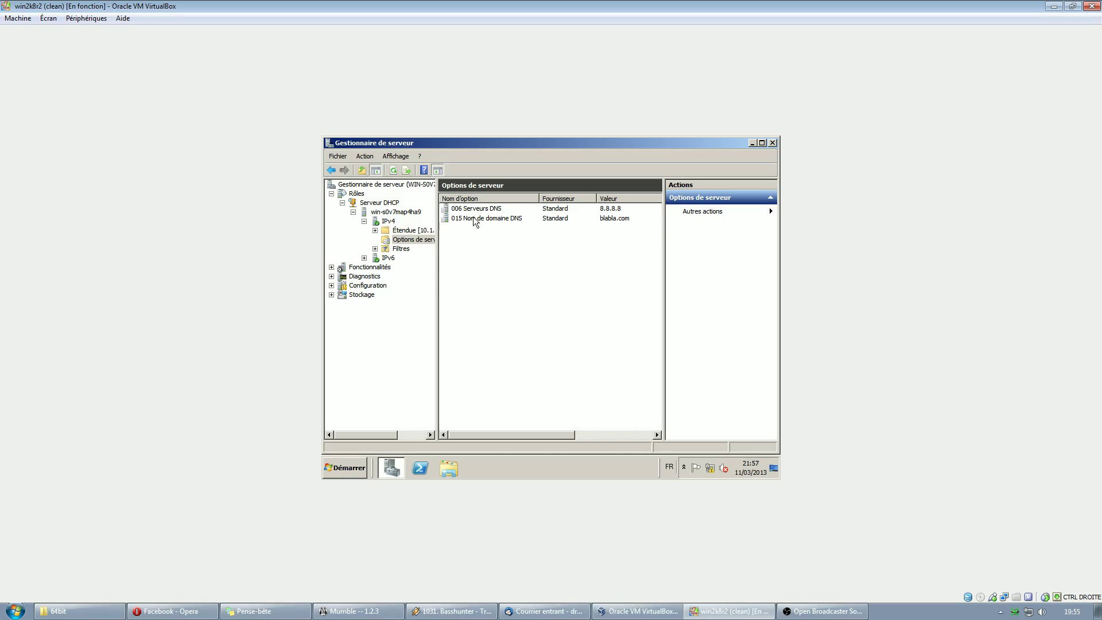
{"action": "left_click", "coordinate": [614, 210]}
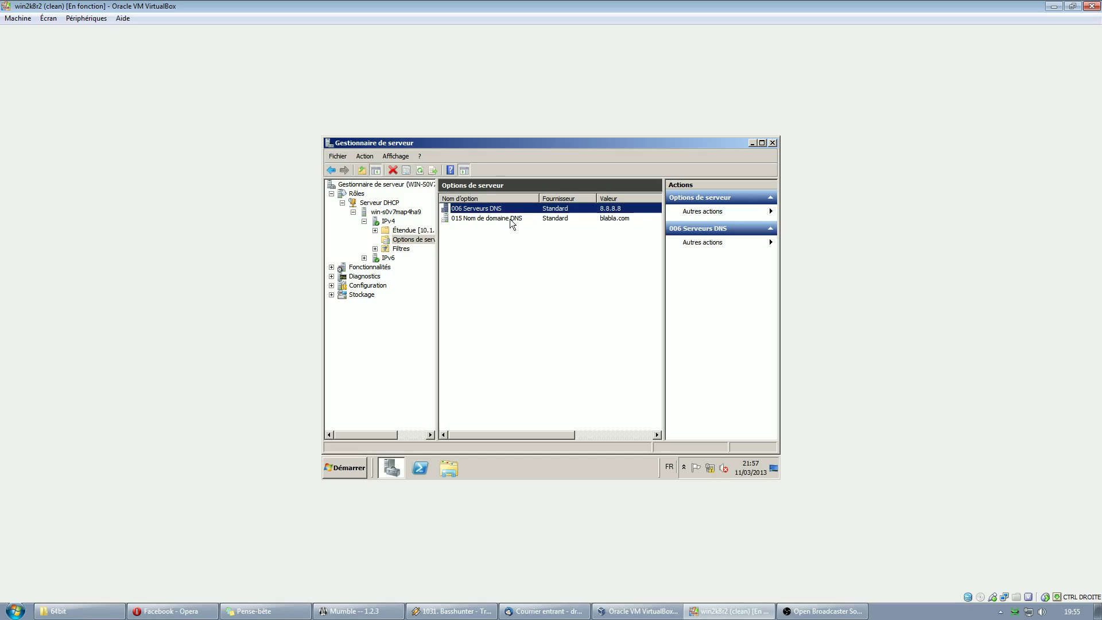
{"action": "left_click", "coordinate": [625, 220]}
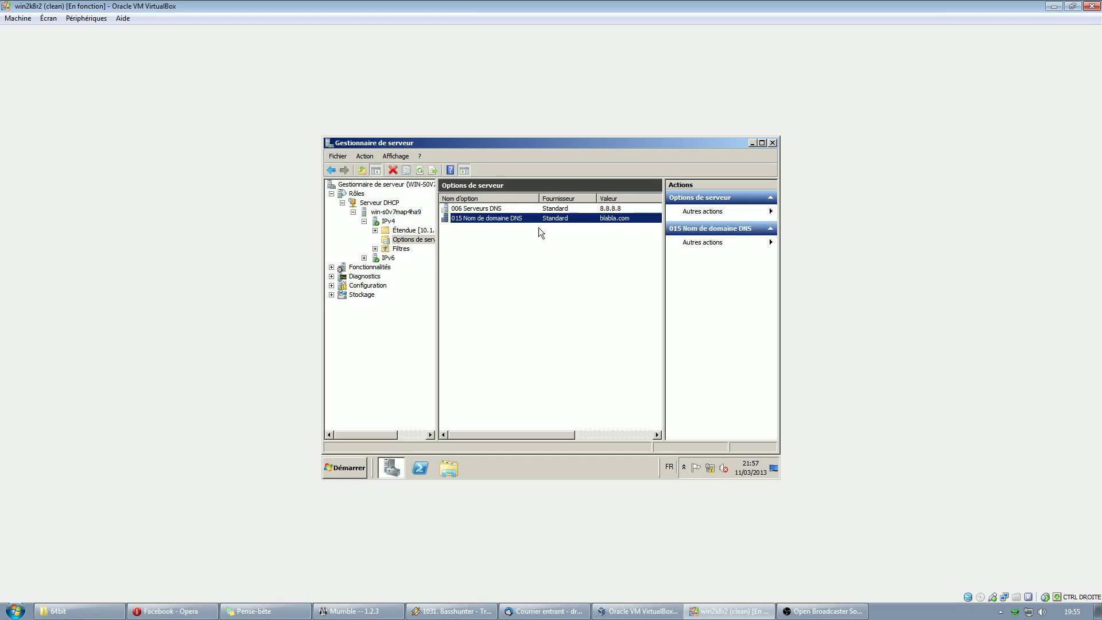
- Review the address pool and the address leases of the Super range scope
{"action": "double_click", "coordinate": [400, 231]}
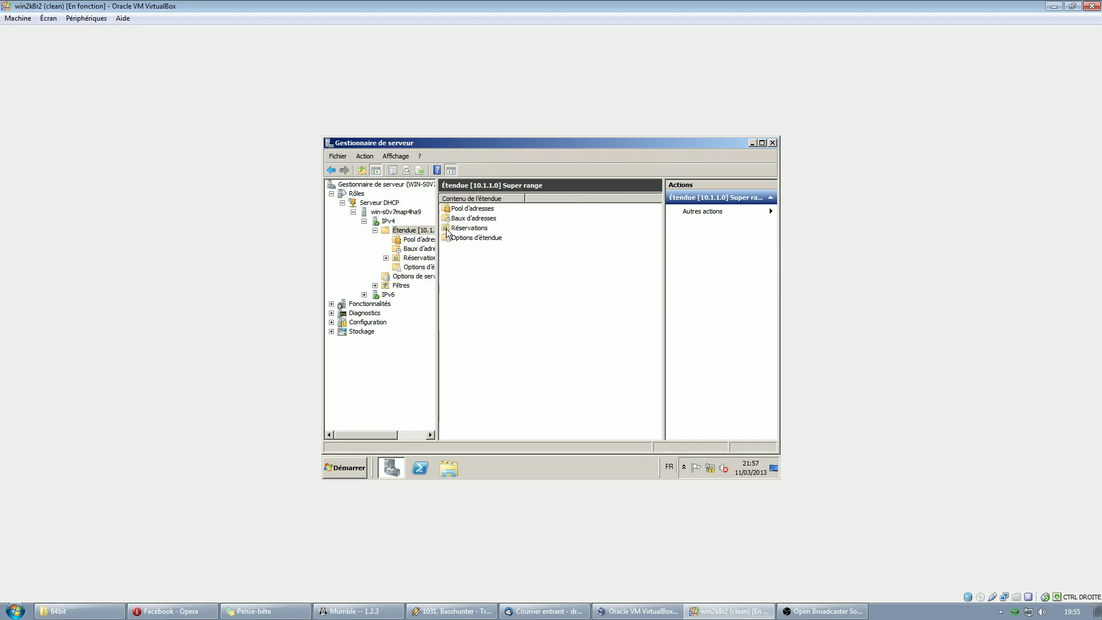
{"action": "left_click", "coordinate": [477, 208]}
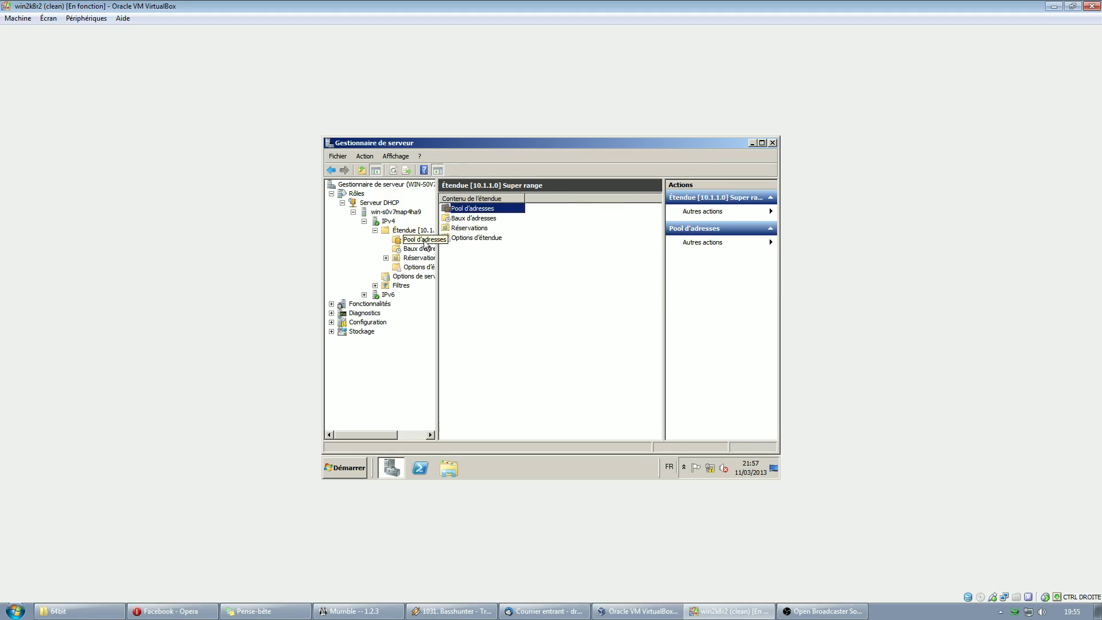
{"action": "double_click", "coordinate": [472, 209]}
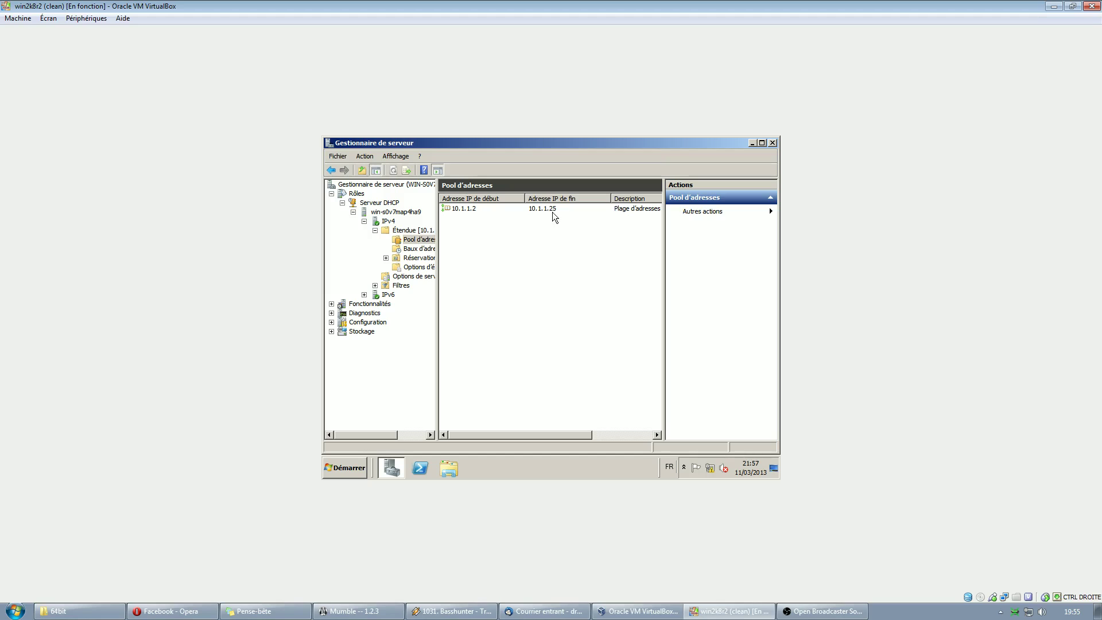
{"action": "left_click", "coordinate": [416, 248]}
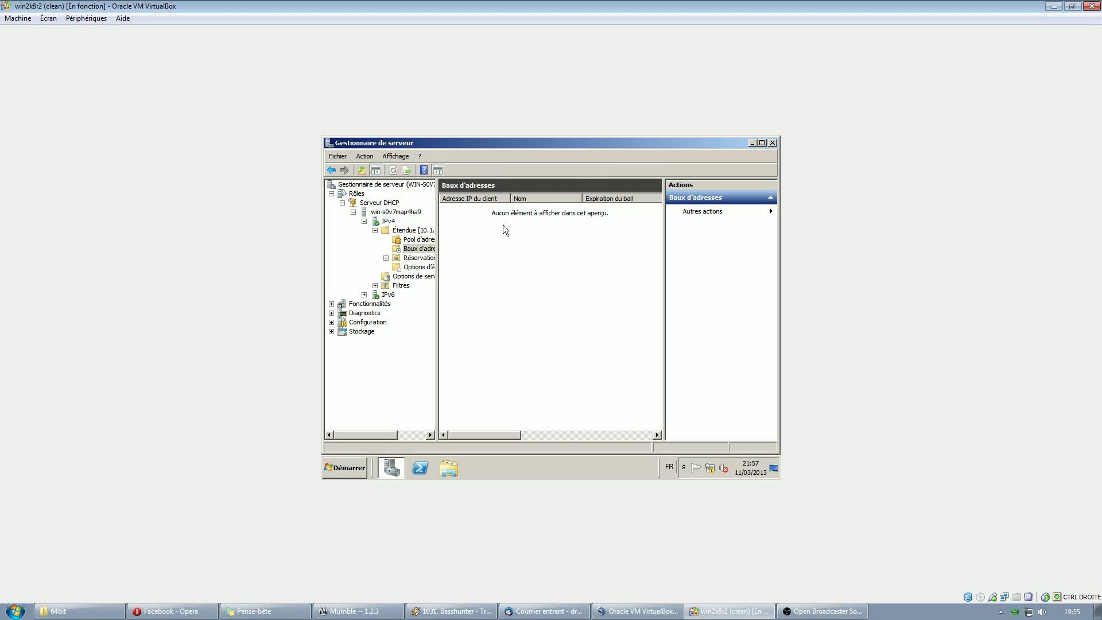
- Fill in a new scope reservation named "Serveur 1" with IP address 10.1.1.30, and close it without adding it
{"action": "left_click", "coordinate": [408, 257]}
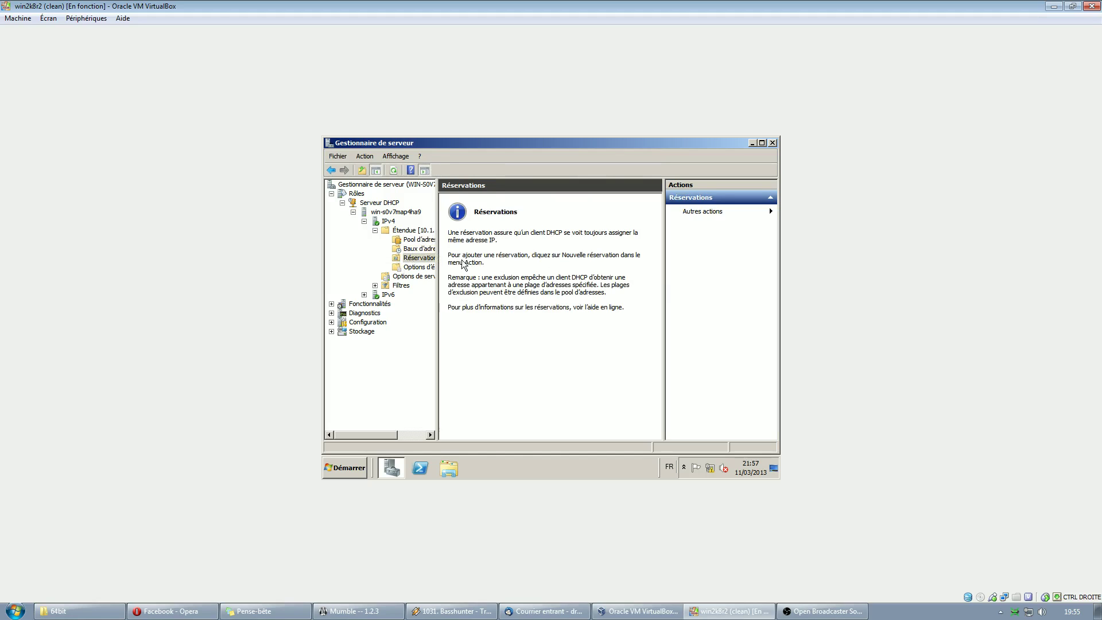
{"action": "right_click", "coordinate": [425, 263]}
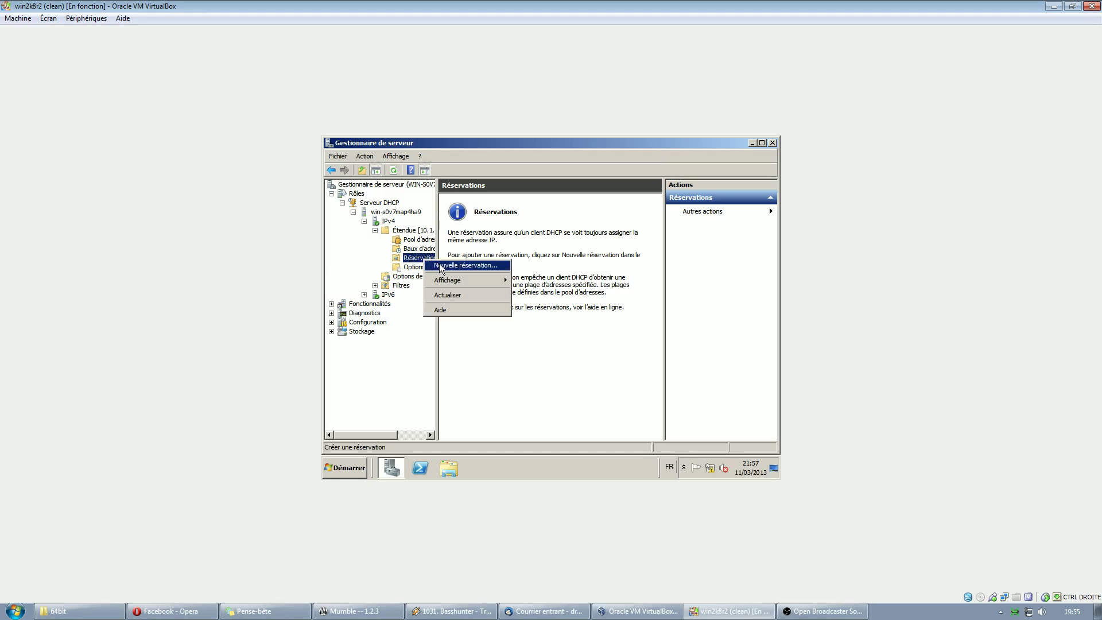
{"action": "left_click", "coordinate": [452, 267]}
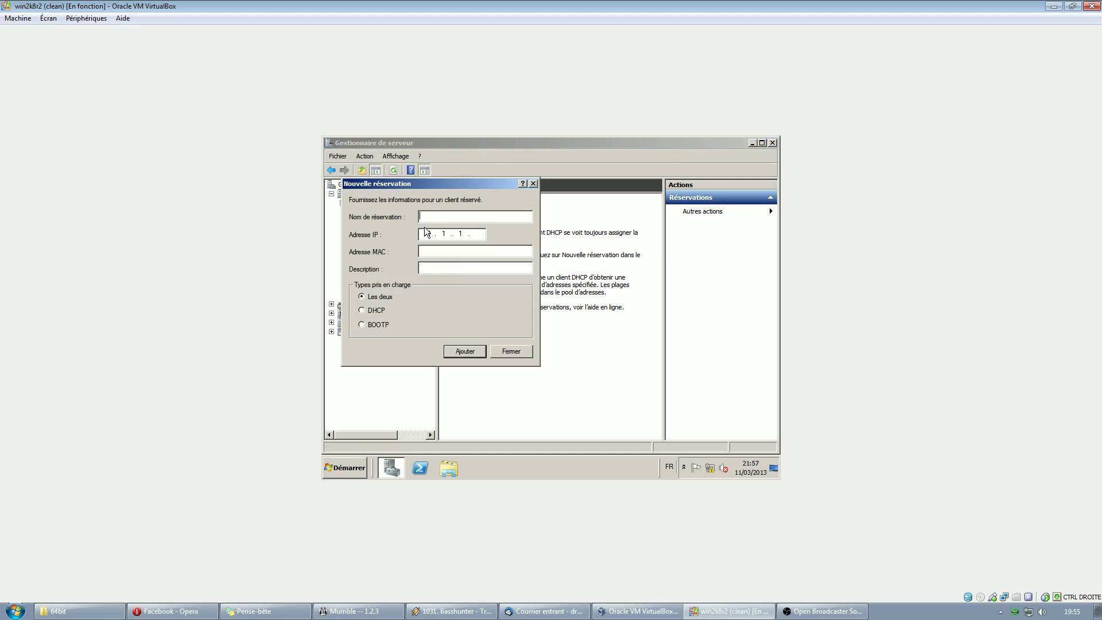
{"action": "type", "text": "S"}
{"action": "key", "text": "BackSpace"}
{"action": "type", "text": "Serveur 1"}
{"action": "left_click_drag", "start_coordinate": [485, 233], "coordinate": [474, 233]}
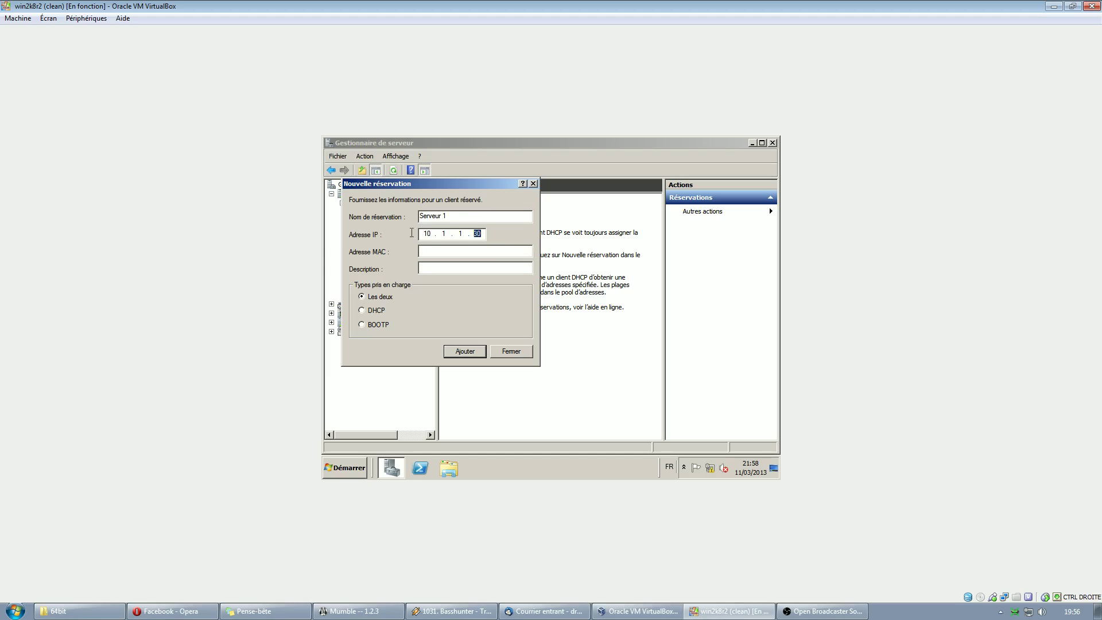
{"action": "left_click", "coordinate": [485, 237]}
{"action": "left_click_drag", "start_coordinate": [484, 234], "coordinate": [475, 236]}
{"action": "left_click_drag", "start_coordinate": [488, 187], "coordinate": [553, 221]}
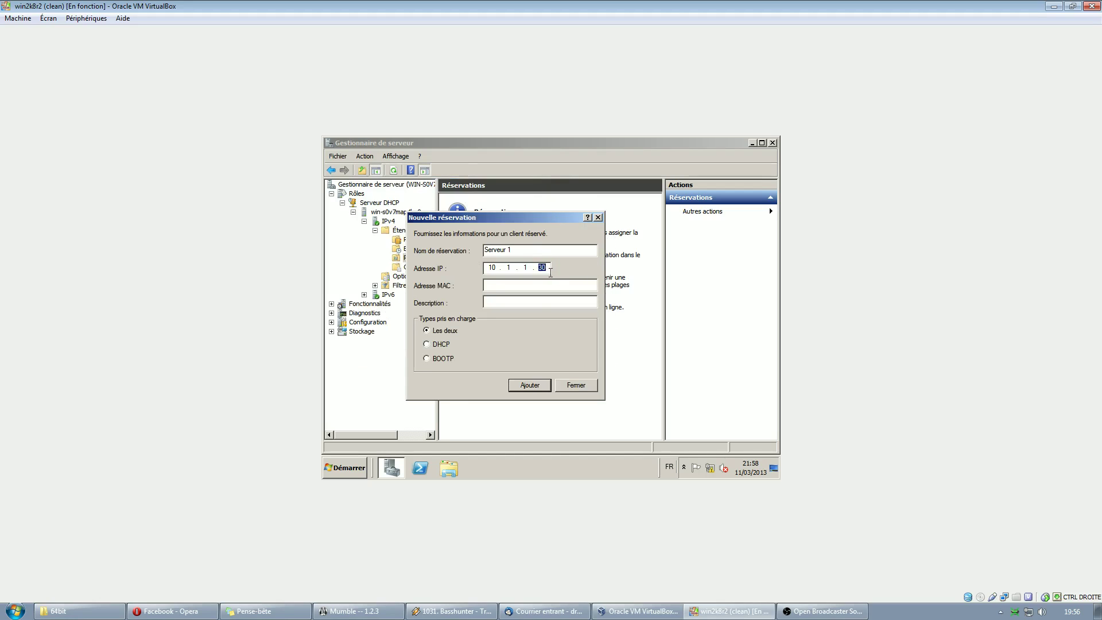
{"action": "left_click_drag", "start_coordinate": [522, 250], "coordinate": [485, 251]}
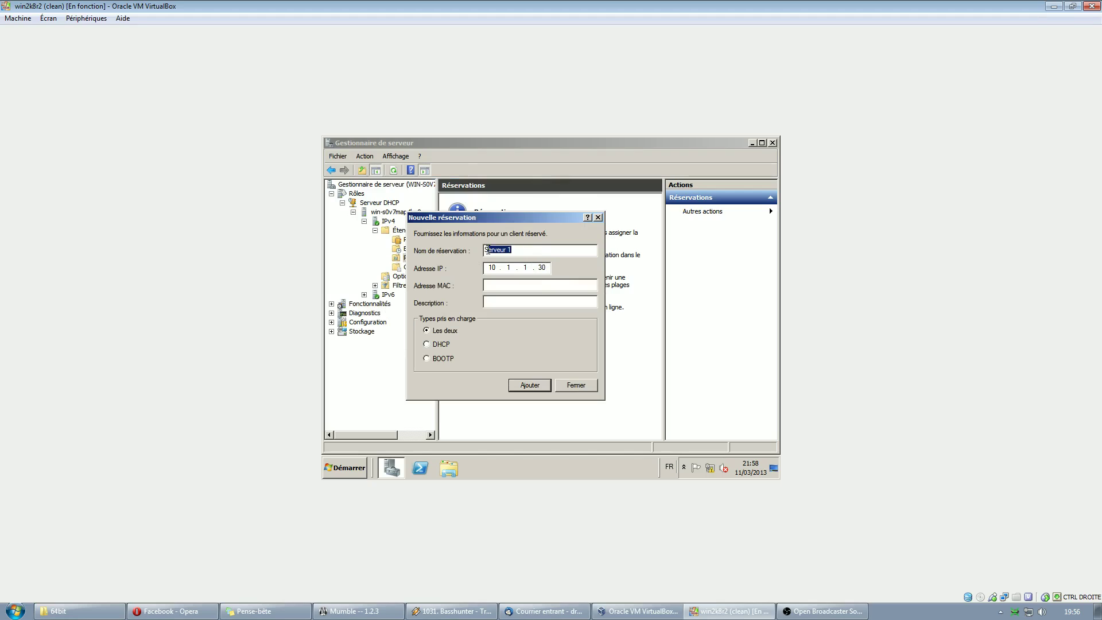
{"action": "left_click", "coordinate": [500, 284]}
{"action": "double_click", "coordinate": [544, 268]}
{"action": "left_click", "coordinate": [576, 384]}
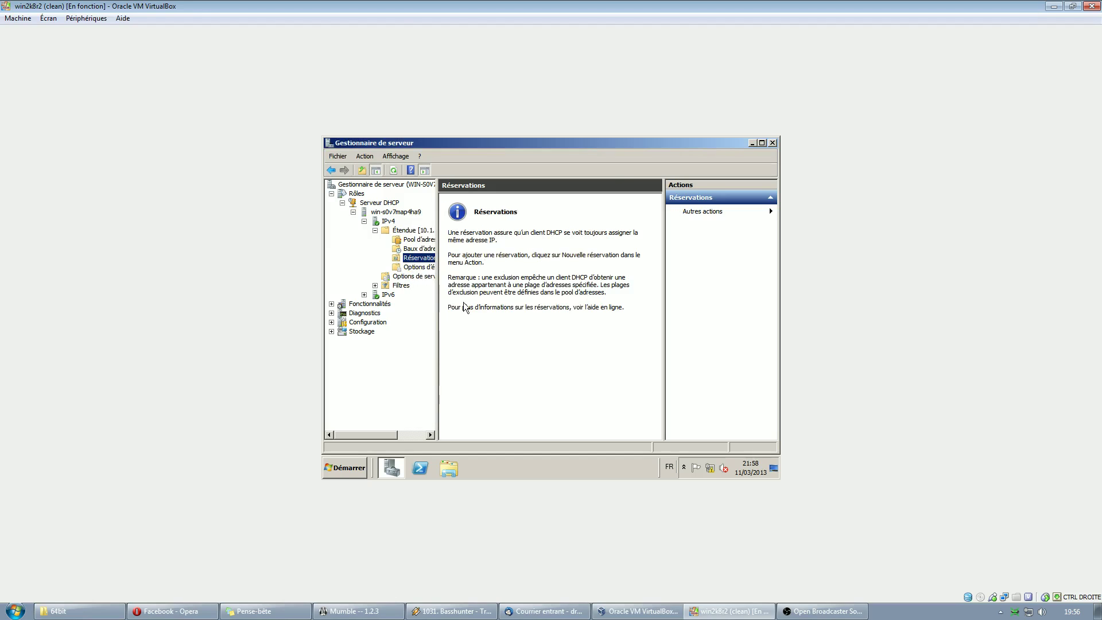
- Review the scope options and browse the list of available DHCP options, closing it without changing anything
{"action": "left_click", "coordinate": [428, 268]}
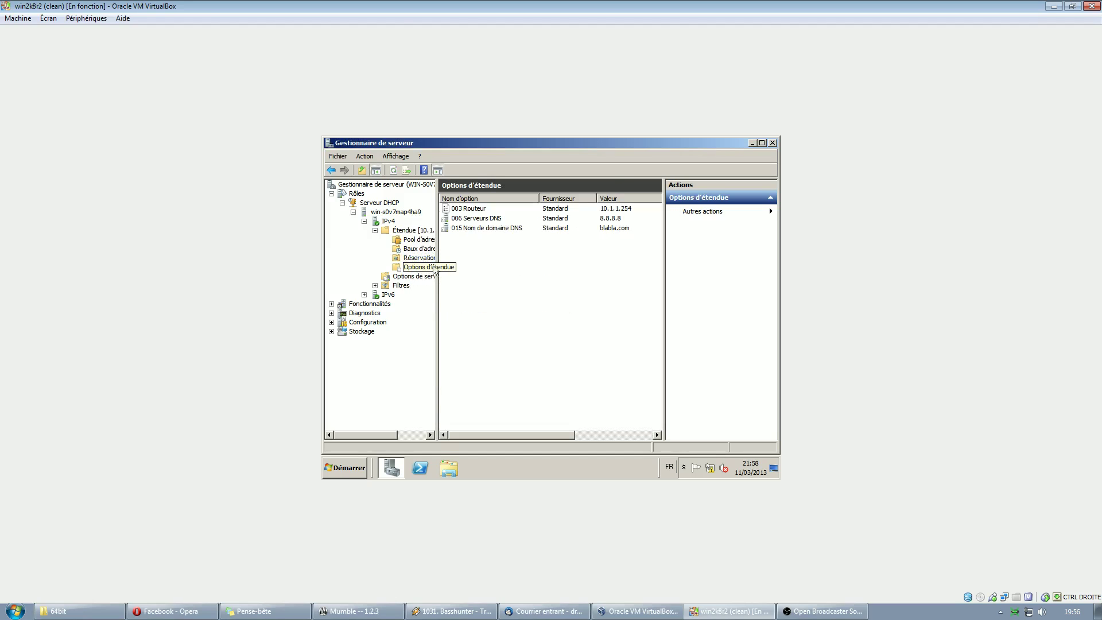
{"action": "left_click", "coordinate": [475, 209]}
{"action": "right_click", "coordinate": [469, 247]}
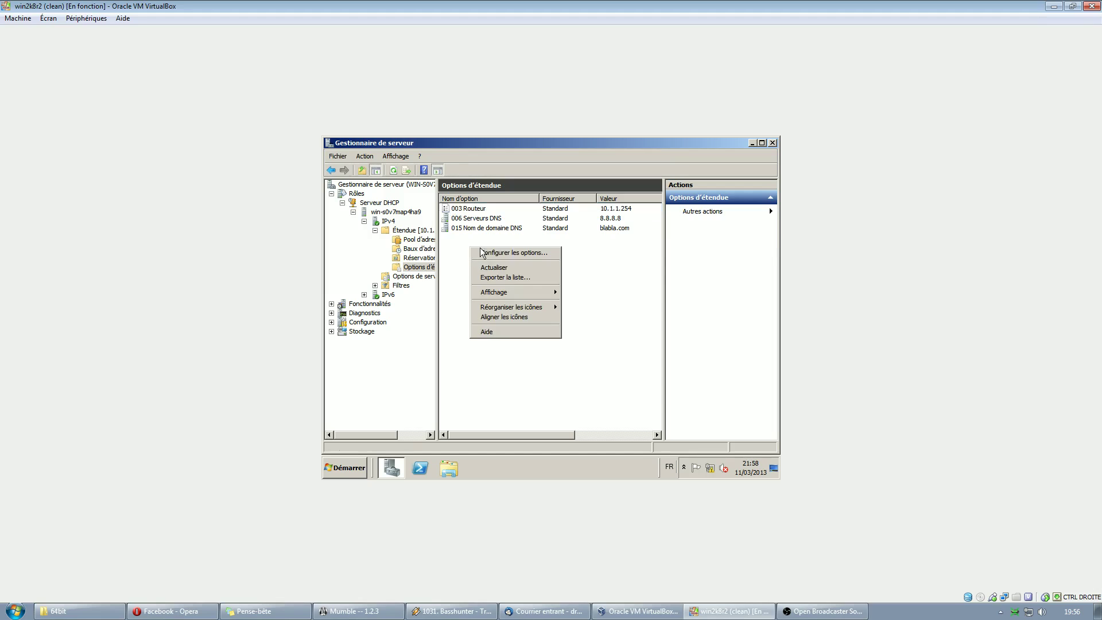
{"action": "left_click", "coordinate": [508, 253]}
{"action": "scroll", "coordinate": [550, 236], "scroll_direction": "down", "scroll_amount": 7}
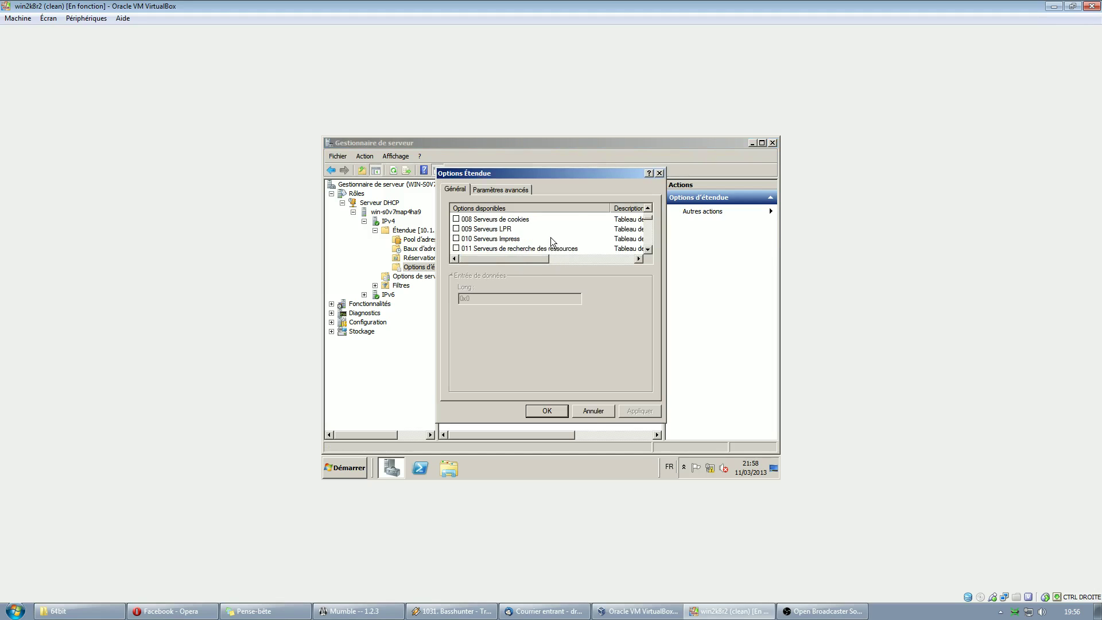
{"action": "scroll", "coordinate": [504, 245], "scroll_direction": "up", "scroll_amount": 7}
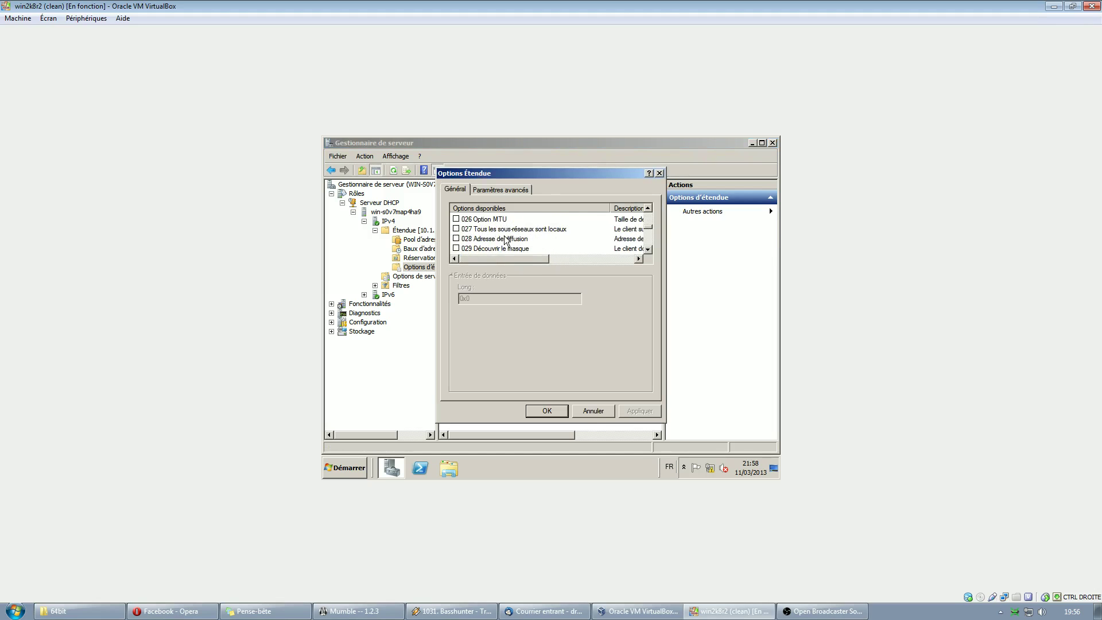
{"action": "left_click", "coordinate": [524, 239]}
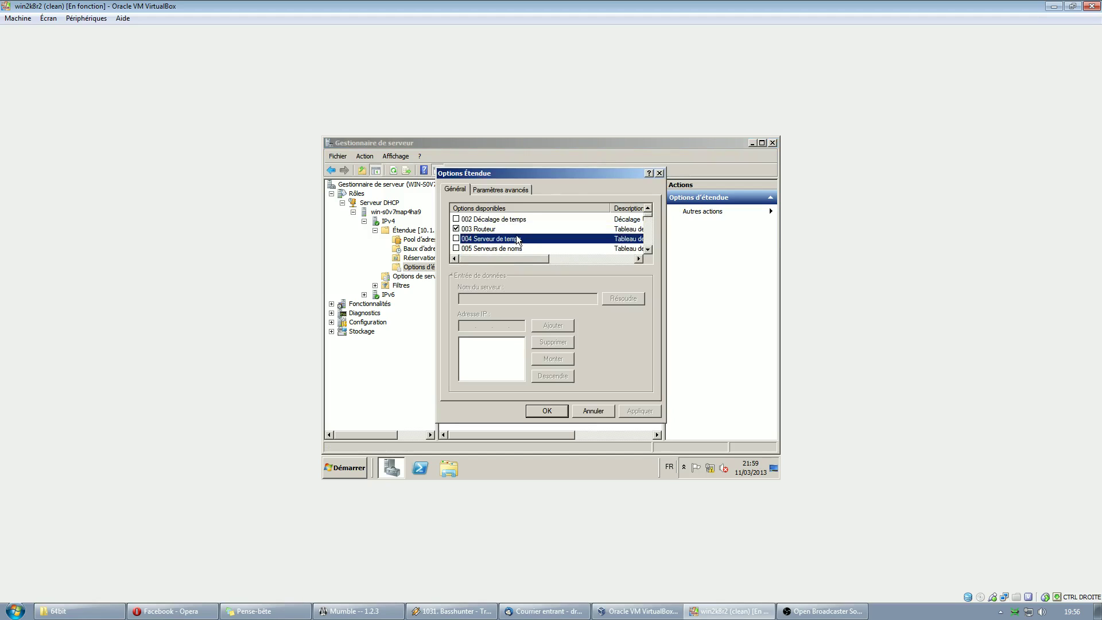
{"action": "scroll", "coordinate": [515, 235], "scroll_direction": "down", "scroll_amount": 4}
{"action": "scroll", "coordinate": [525, 232], "scroll_direction": "down", "scroll_amount": 2}
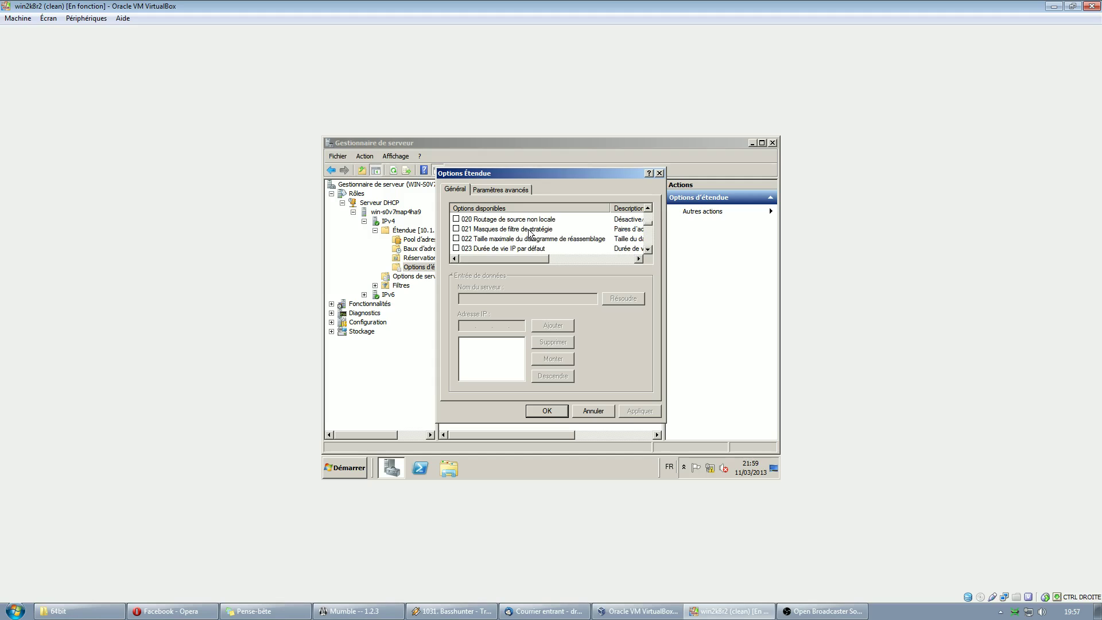
{"action": "scroll", "coordinate": [552, 250], "scroll_direction": "down", "scroll_amount": 5}
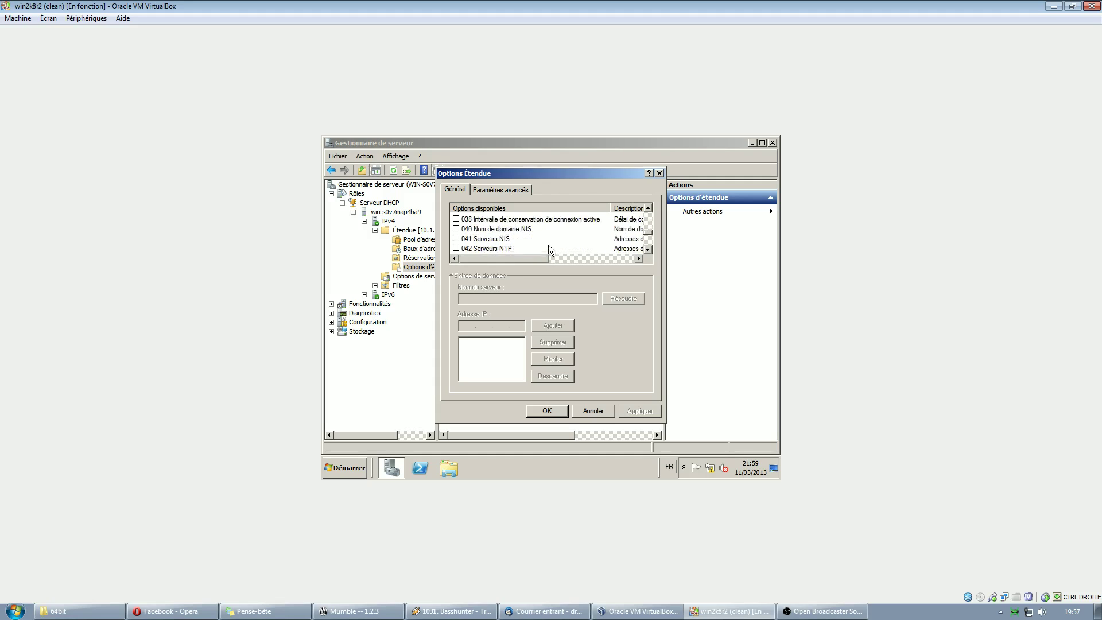
{"action": "scroll", "coordinate": [546, 241], "scroll_direction": "down", "scroll_amount": 3}
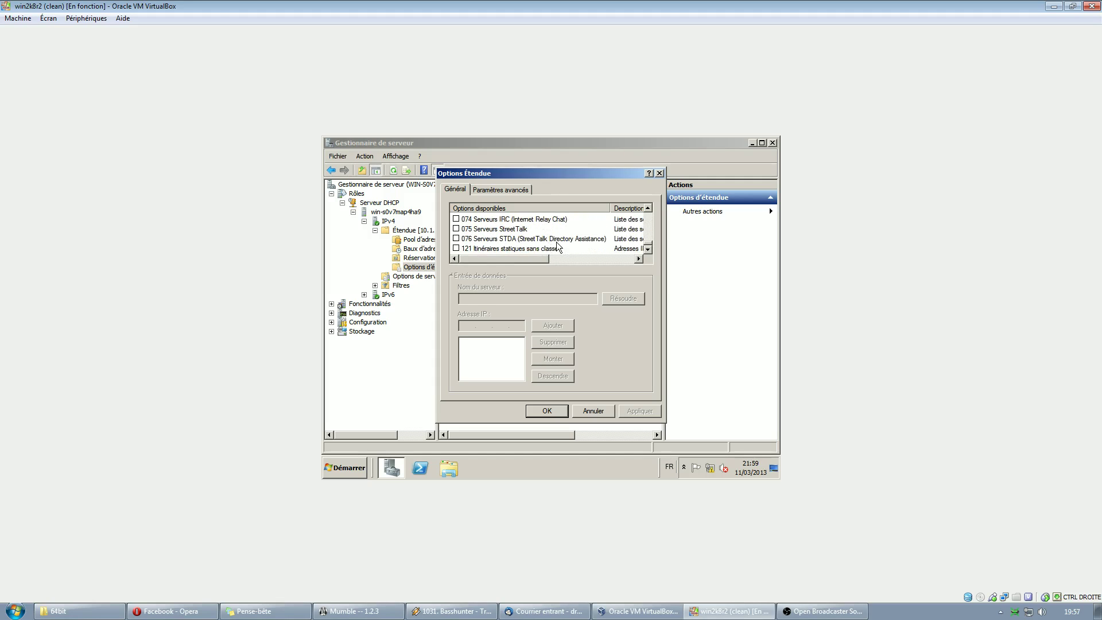
{"action": "left_click", "coordinate": [660, 174]}
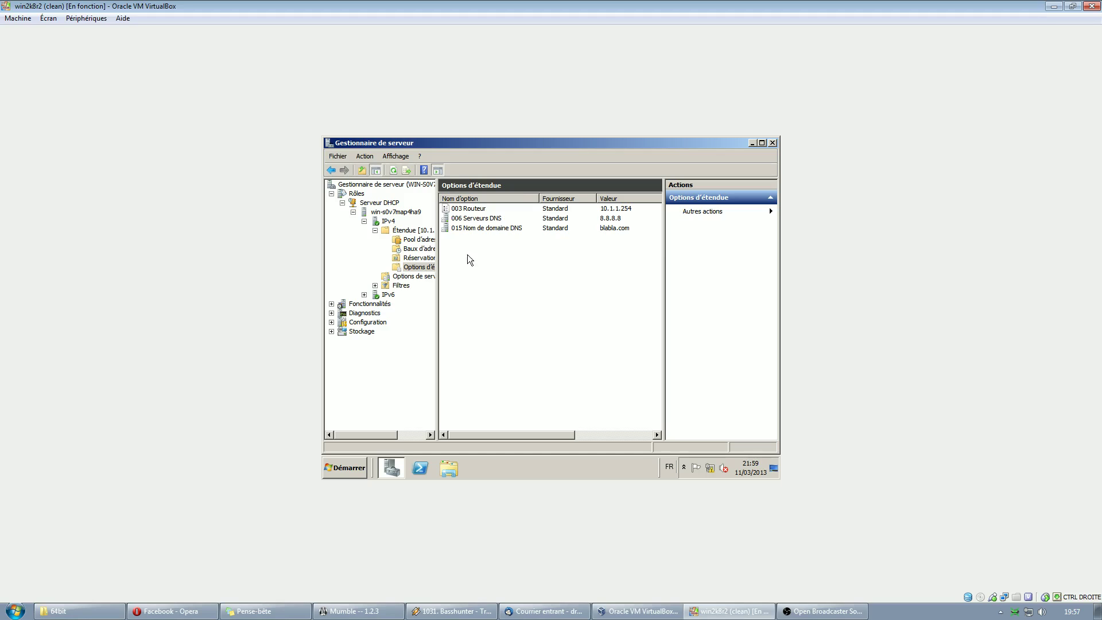
- Widen the console tree to show the scope's address leases, then switch to the VirtualBox machine manager
{"action": "left_click_drag", "start_coordinate": [436, 253], "coordinate": [472, 253]}
{"action": "left_click", "coordinate": [430, 251]}
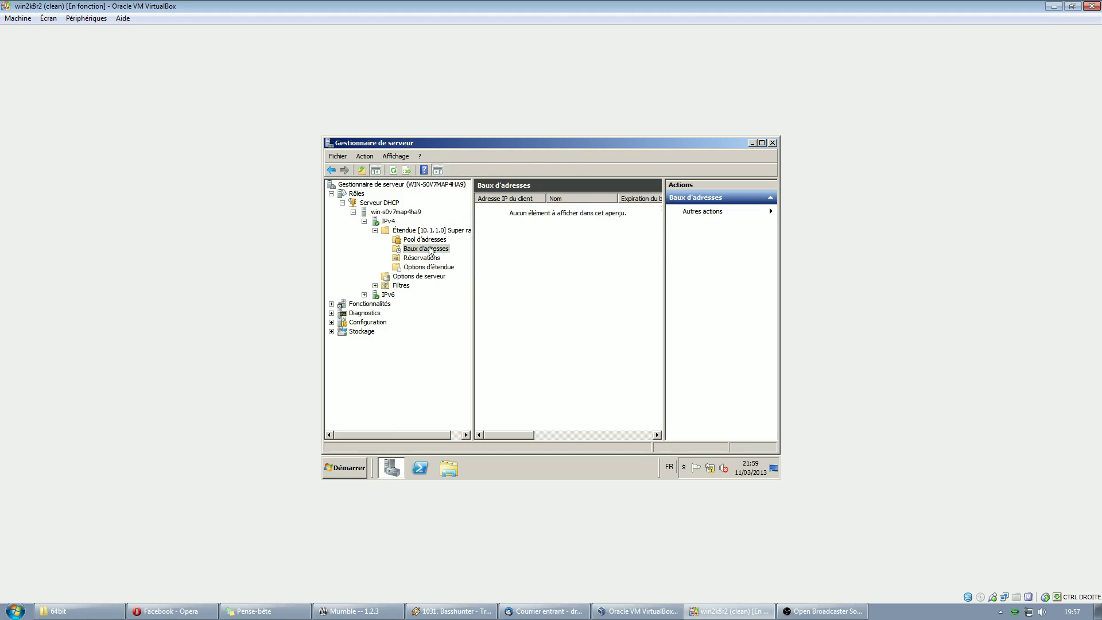
{"action": "key", "text": "super+Down"}
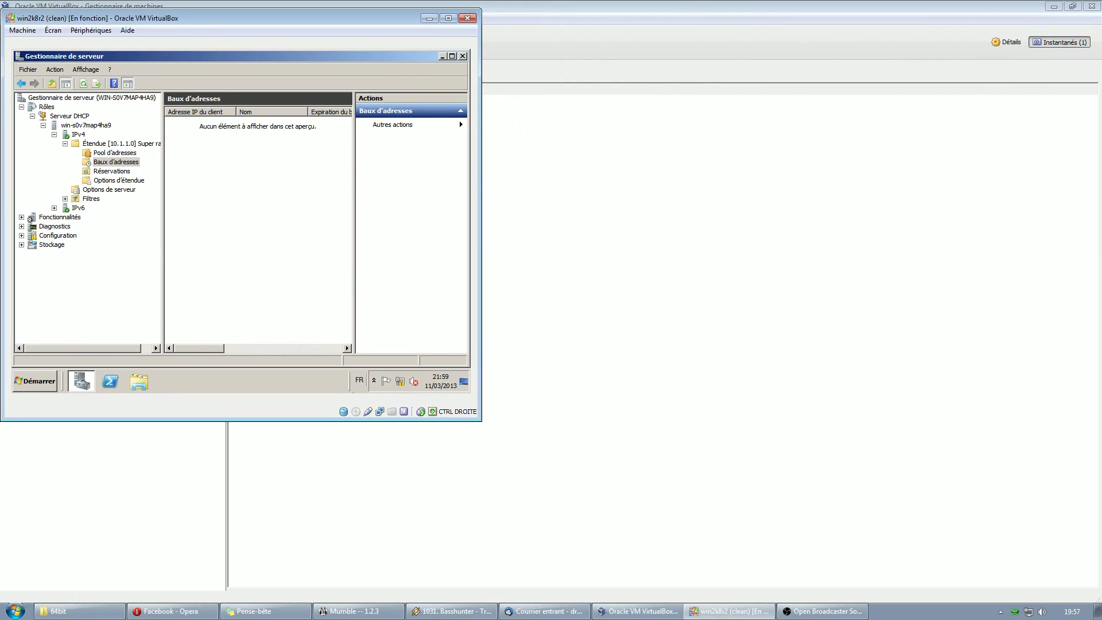
{"action": "left_click", "coordinate": [505, 339]}
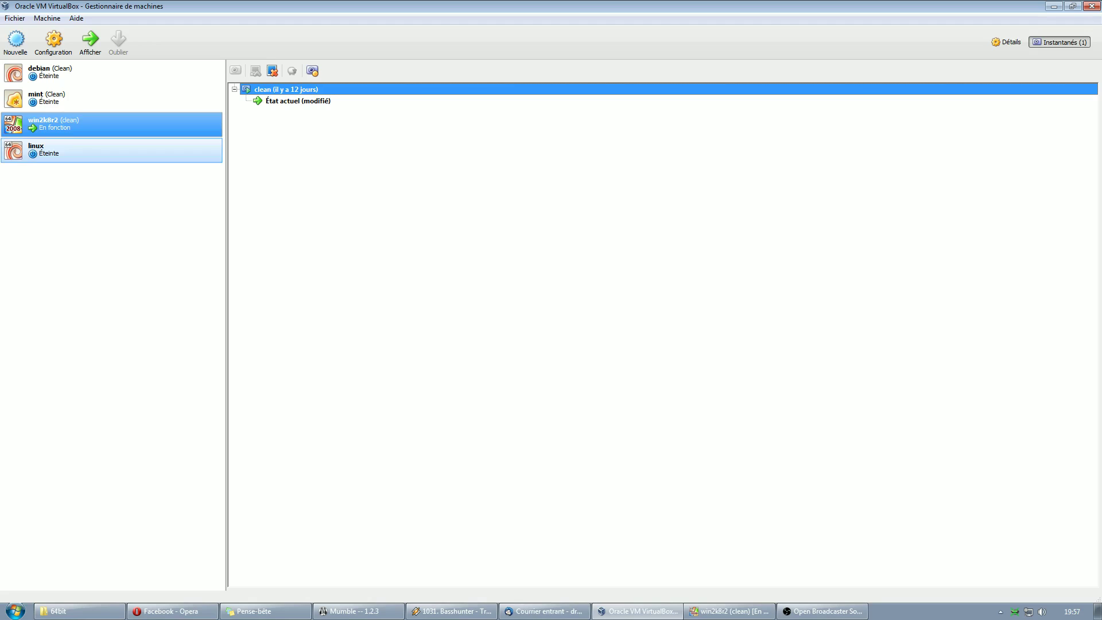
- Start the linux virtual machine and load linuxmint-14.1-cinnamon-dvd-32bit.iso into its virtual CD/DVD drive
{"action": "left_click", "coordinate": [36, 150]}
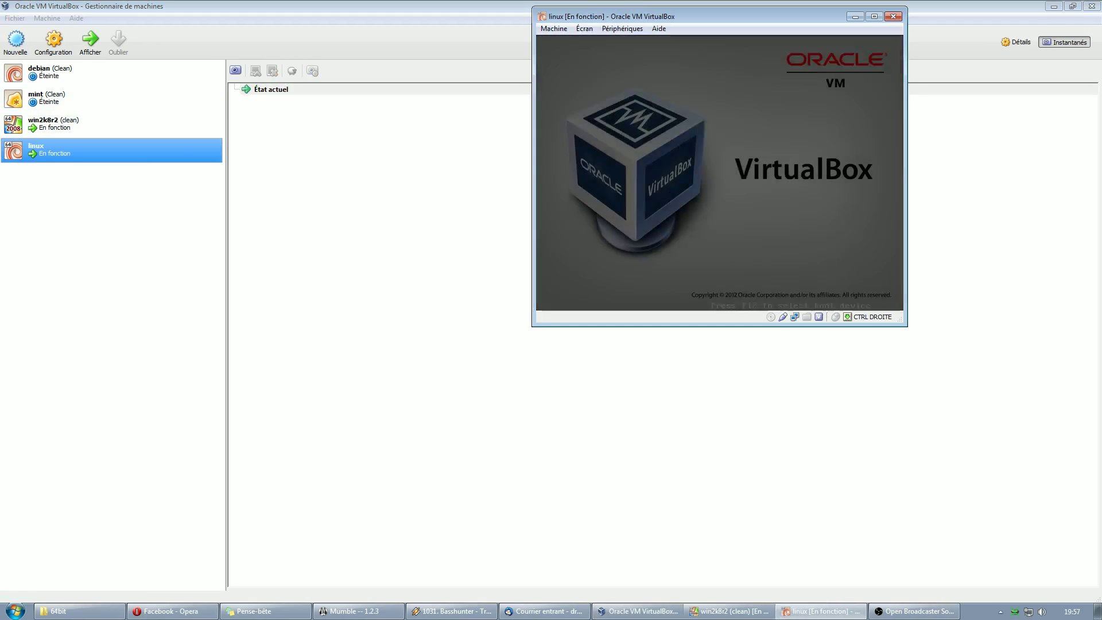
{"action": "left_click", "coordinate": [622, 28]}
{"action": "mouse_move", "coordinate": [646, 54]}
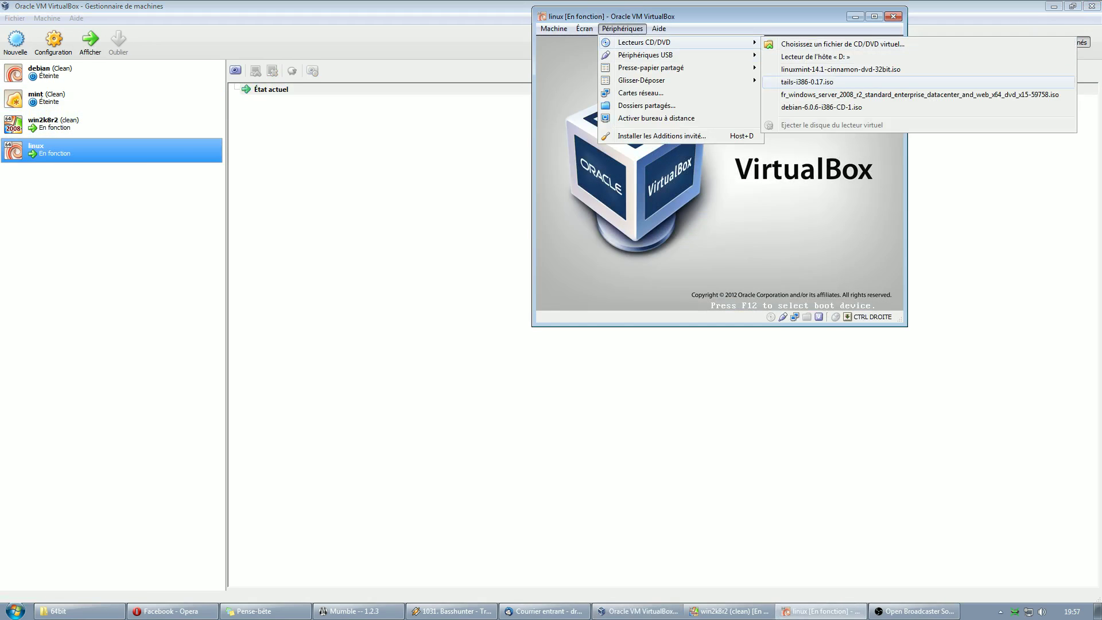
- Reset the linux virtual machine and boot Linux Mint from the disc image, skipping the automatic boot countdown
{"action": "left_click", "coordinate": [553, 28]}
{"action": "left_click", "coordinate": [577, 145]}
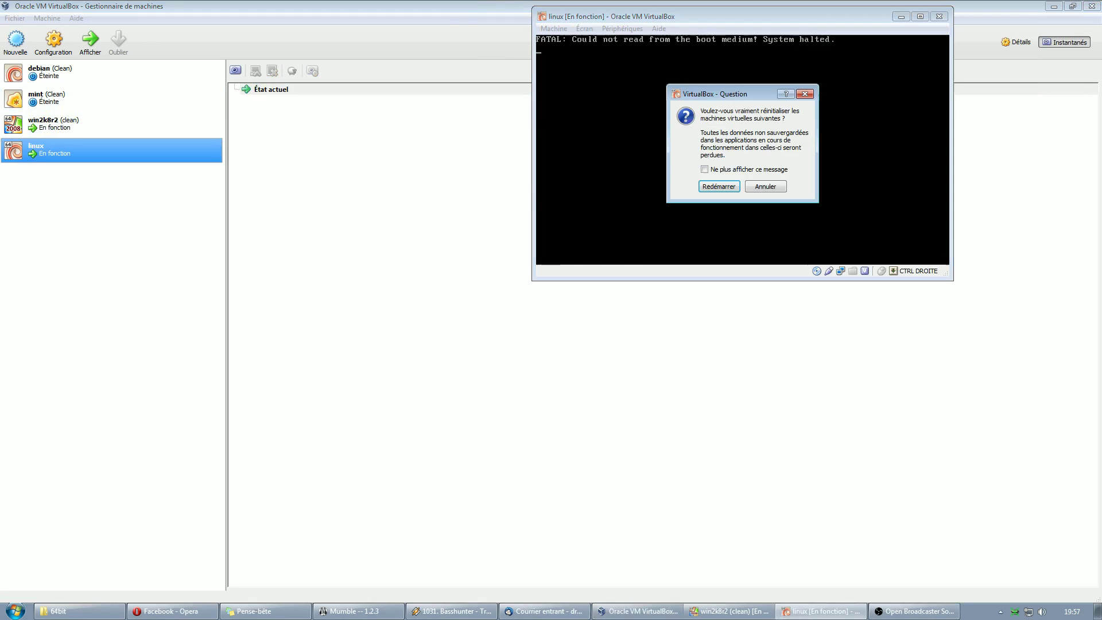
{"action": "key", "text": "Return"}
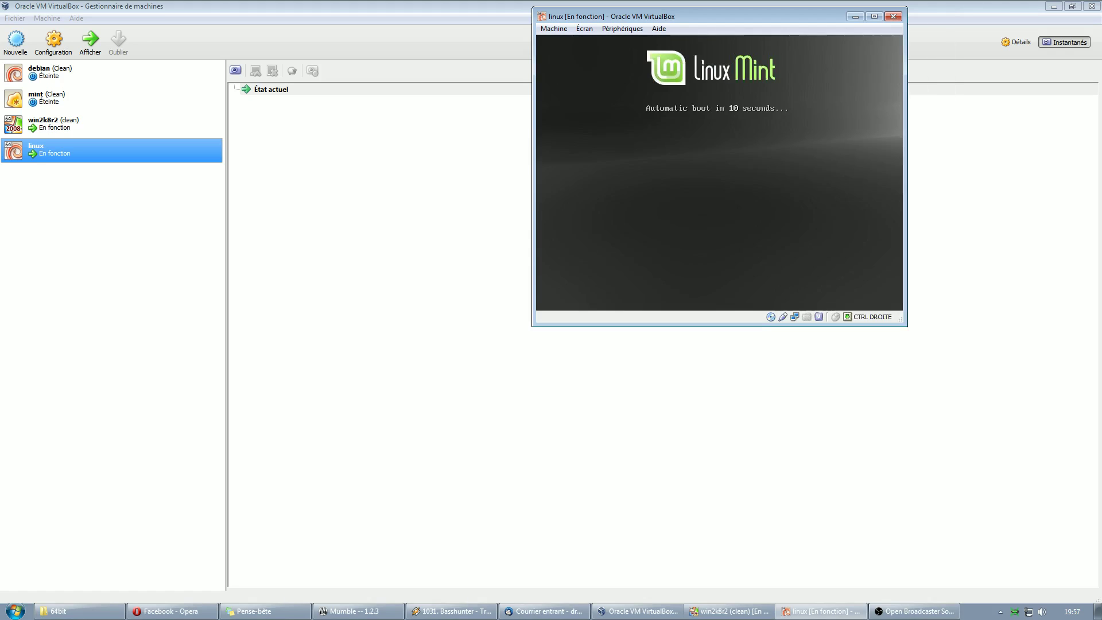
{"action": "key", "text": "Escape"}
{"action": "key", "text": "Return"}
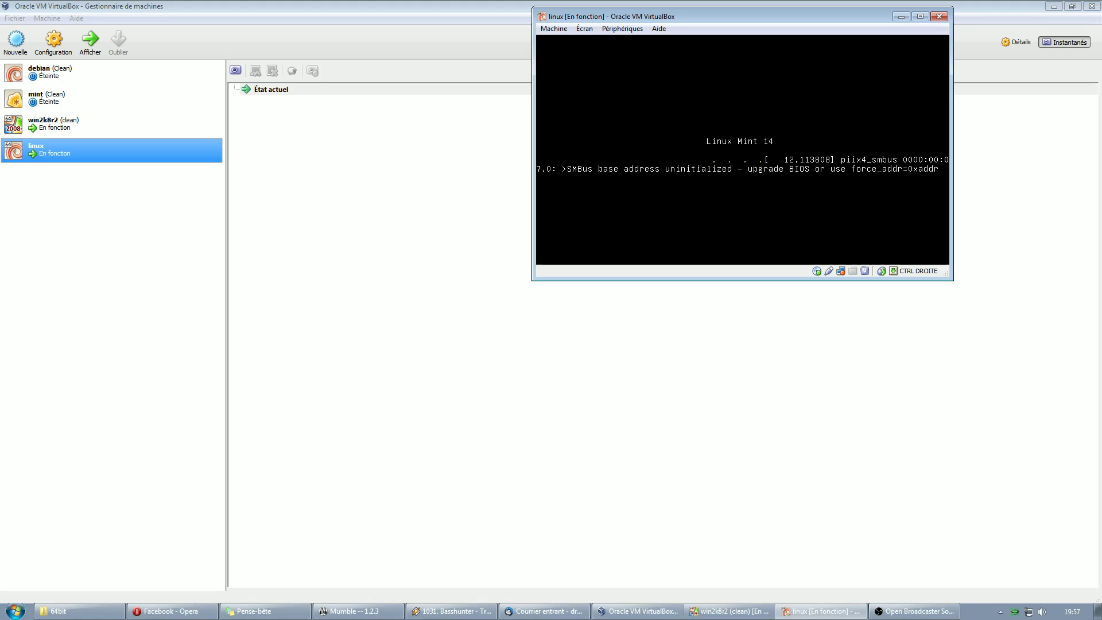
- Check the linux virtual machine's network adapter settings against the win2k8r2 server machine, then close the settings
{"action": "left_click", "coordinate": [728, 610]}
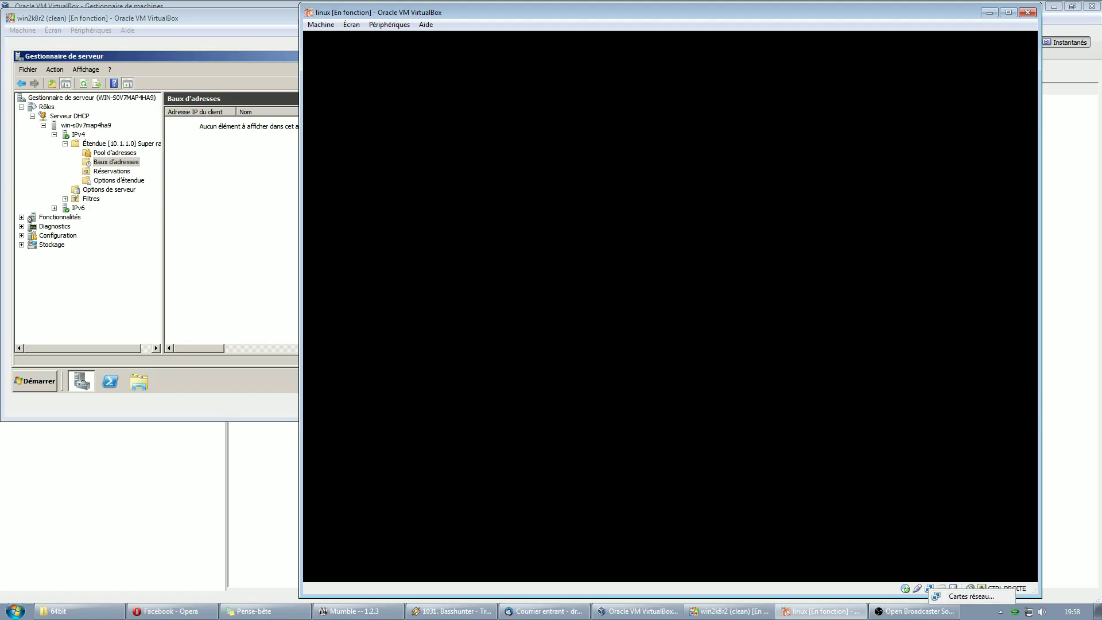
{"action": "key", "text": "ctrl+s"}
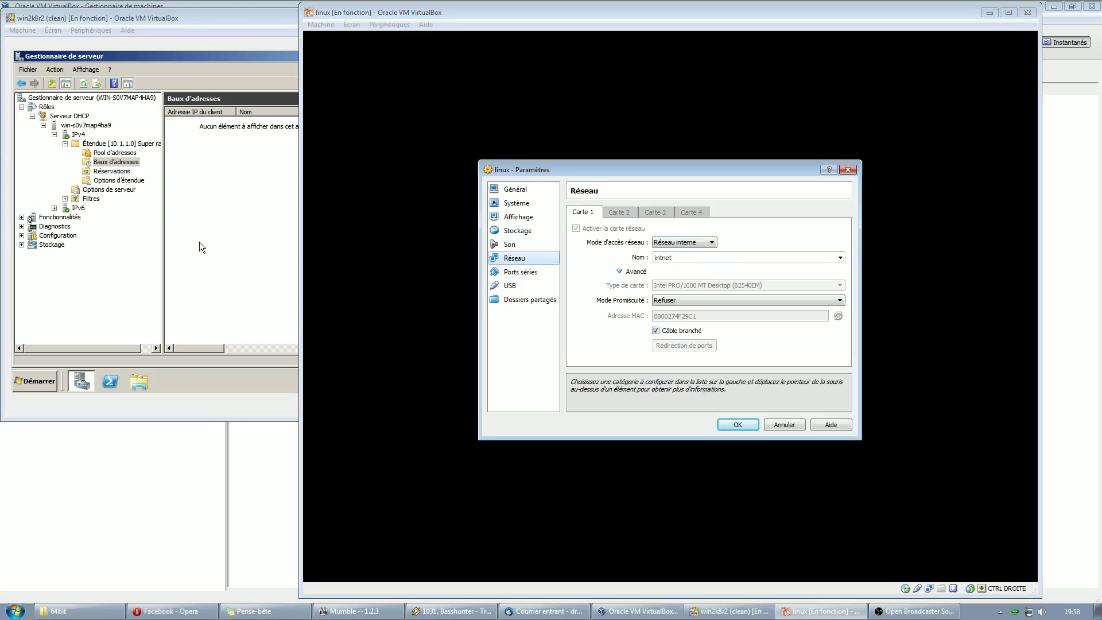
{"action": "left_click", "coordinate": [205, 196]}
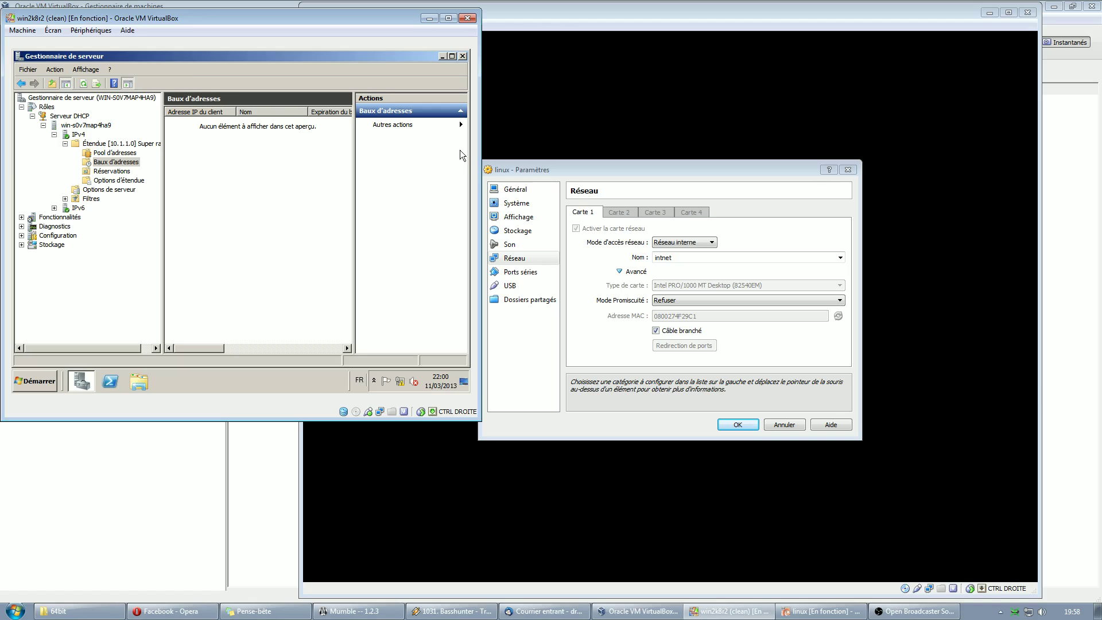
{"action": "left_click", "coordinate": [738, 424]}
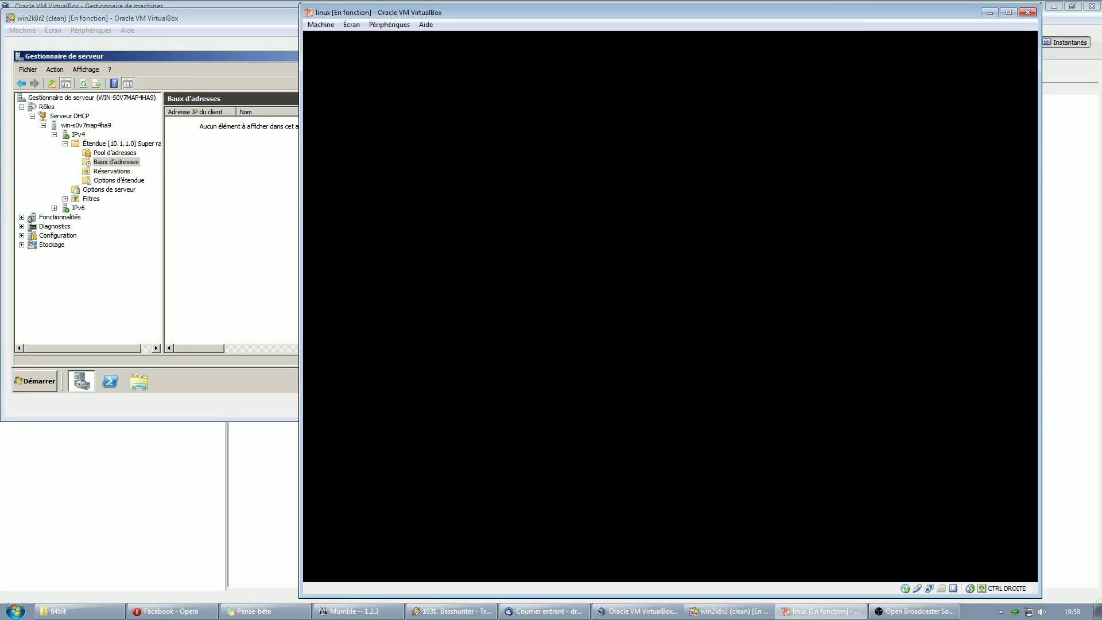
- Leave the Linux Mint workspace overview and refresh the scope's address leases on the Windows server
{"action": "mouse_move", "coordinate": [354, 33]}
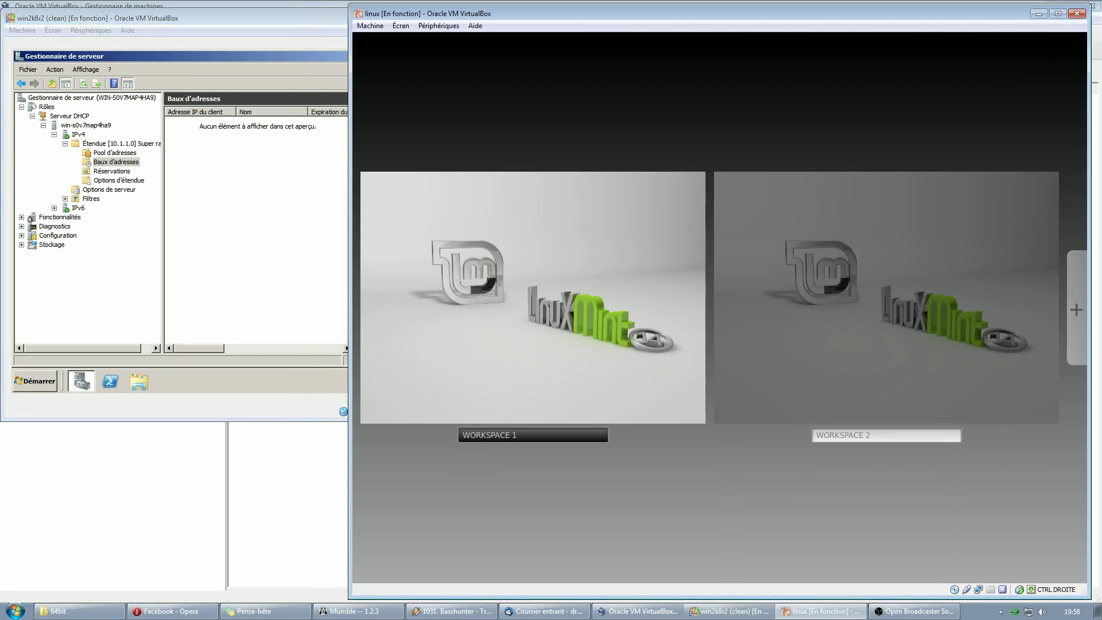
{"action": "key", "text": "Escape"}
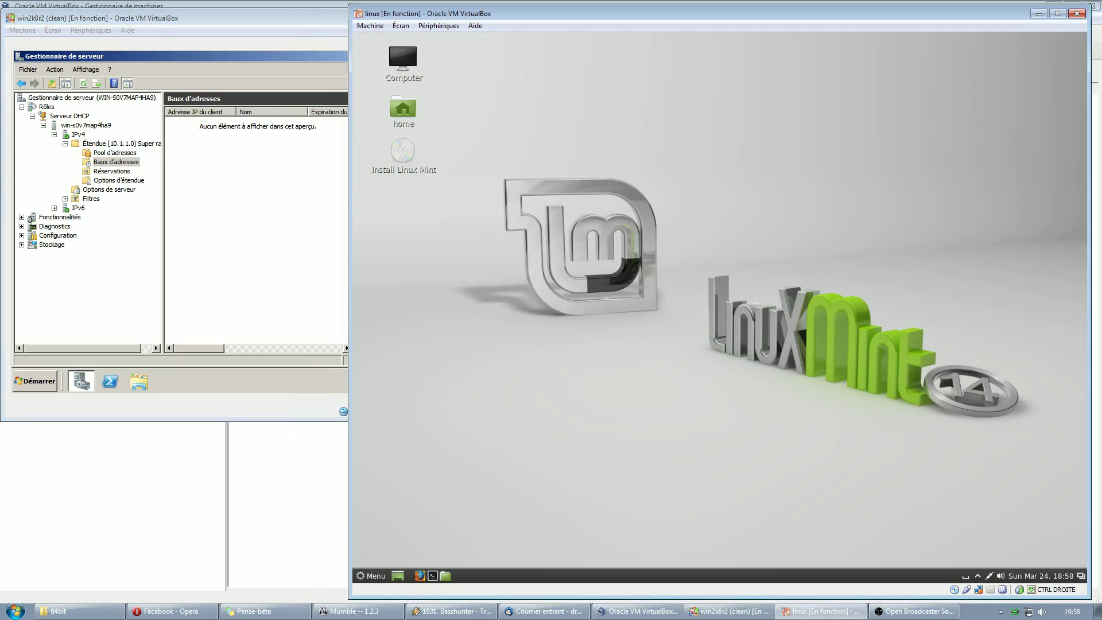
{"action": "left_click", "coordinate": [291, 206]}
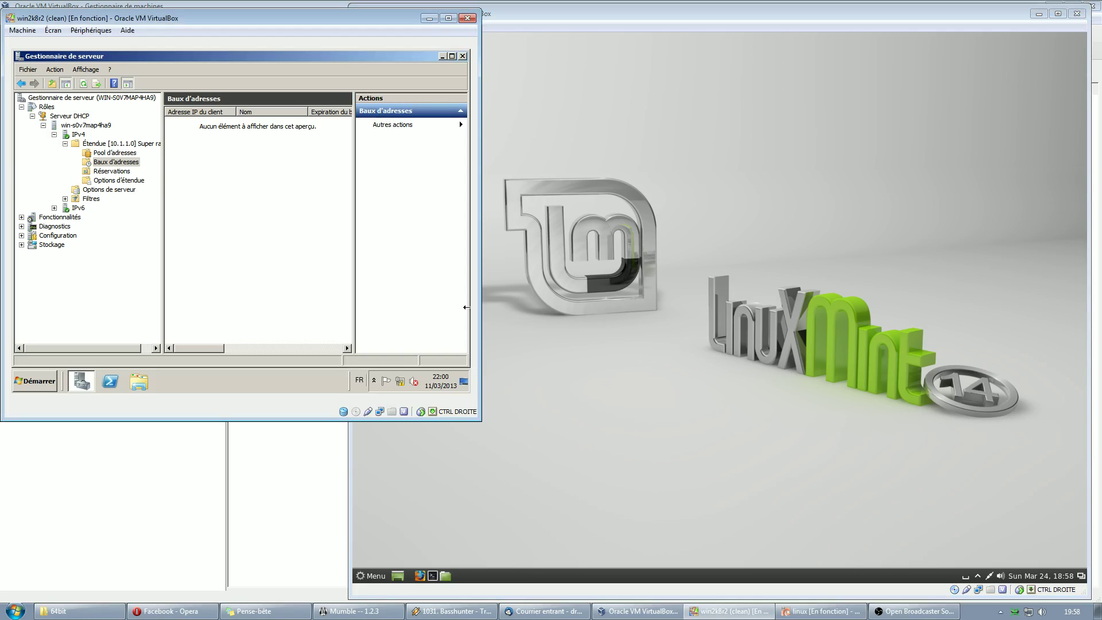
{"action": "left_click", "coordinate": [488, 307]}
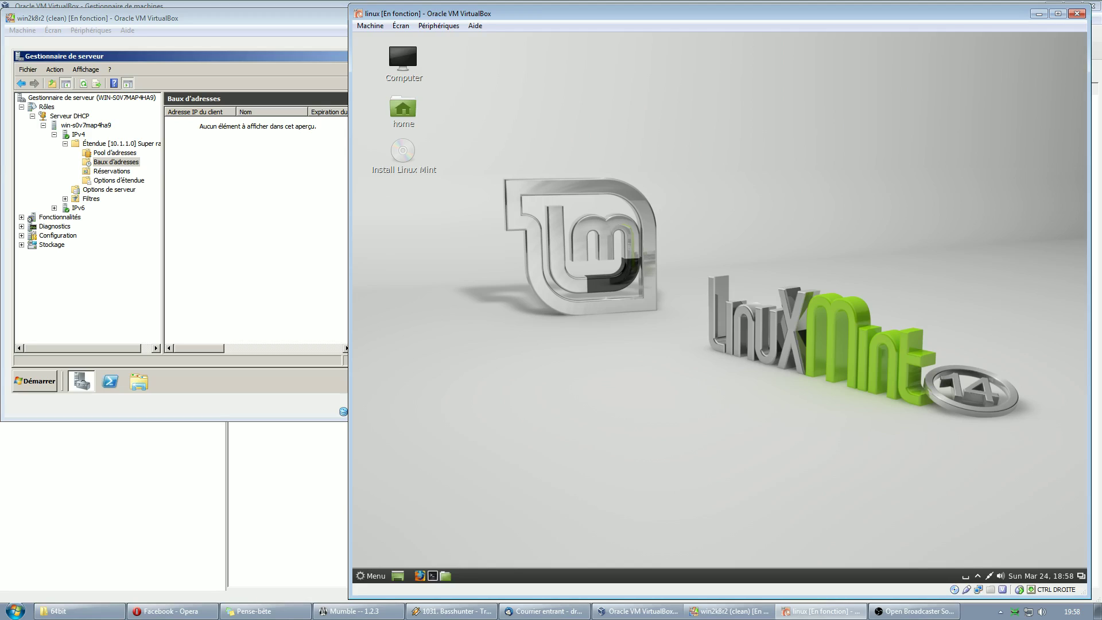
{"action": "left_click", "coordinate": [237, 245]}
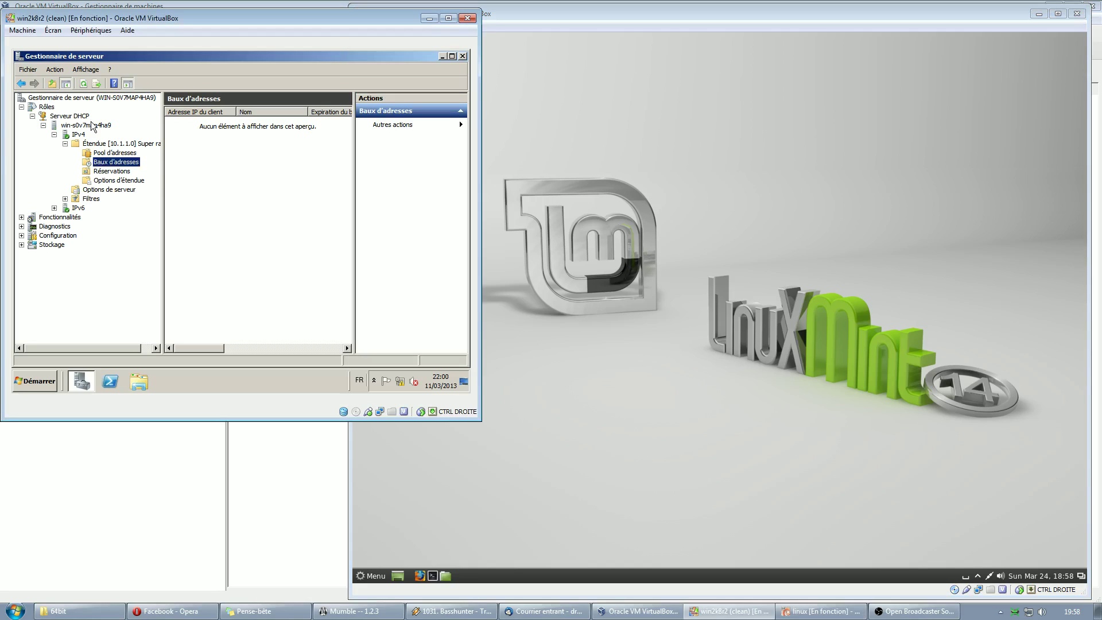
{"action": "left_click", "coordinate": [83, 83]}
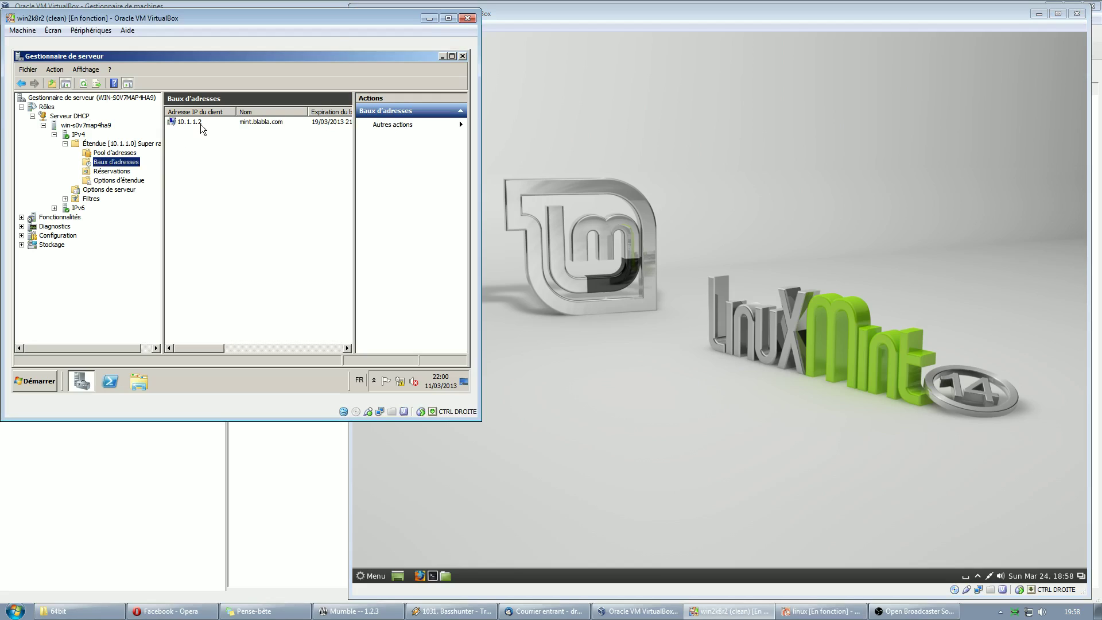
- Examine the Linux Mint client's lease entry, including its name, expiration and type
{"action": "left_click", "coordinate": [258, 123]}
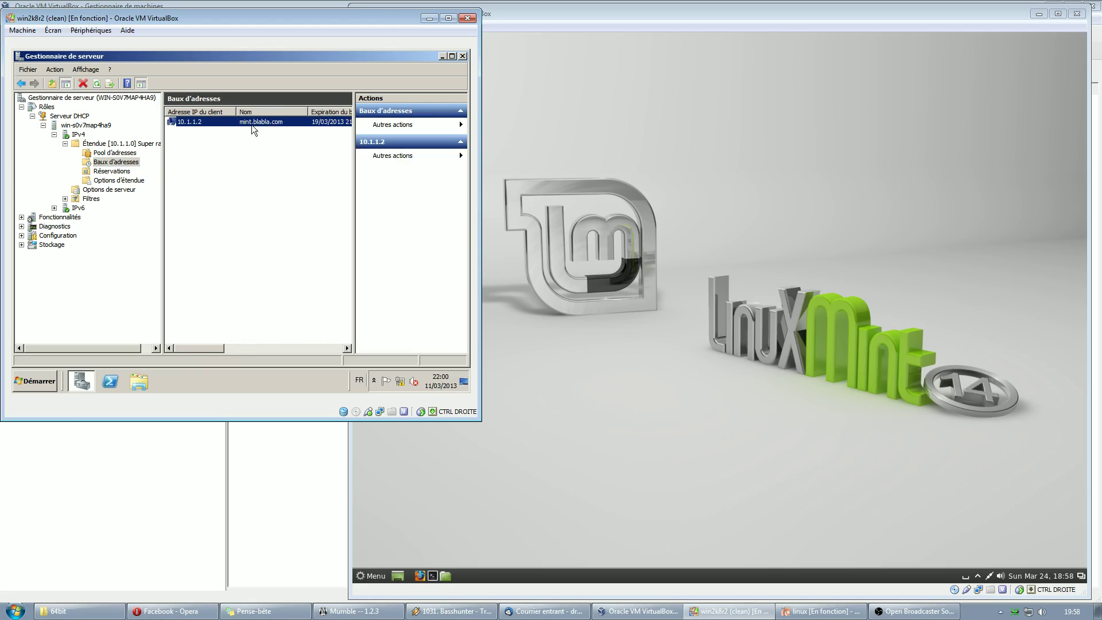
{"action": "key", "text": "alt+Tab"}
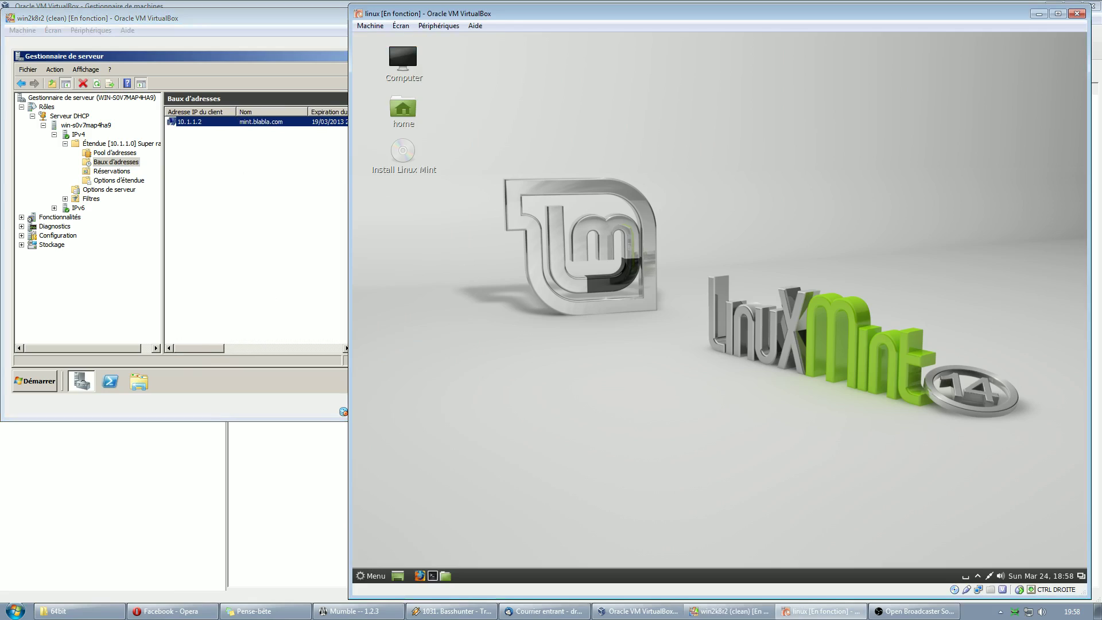
{"action": "left_click", "coordinate": [256, 129]}
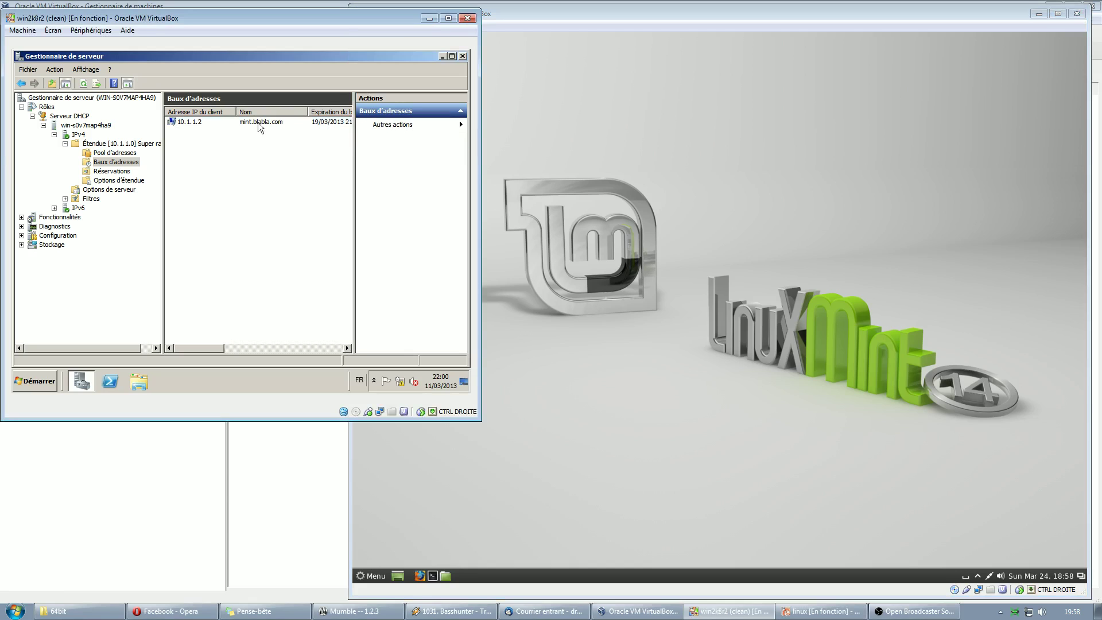
{"action": "left_click_drag", "start_coordinate": [212, 350], "coordinate": [243, 351]}
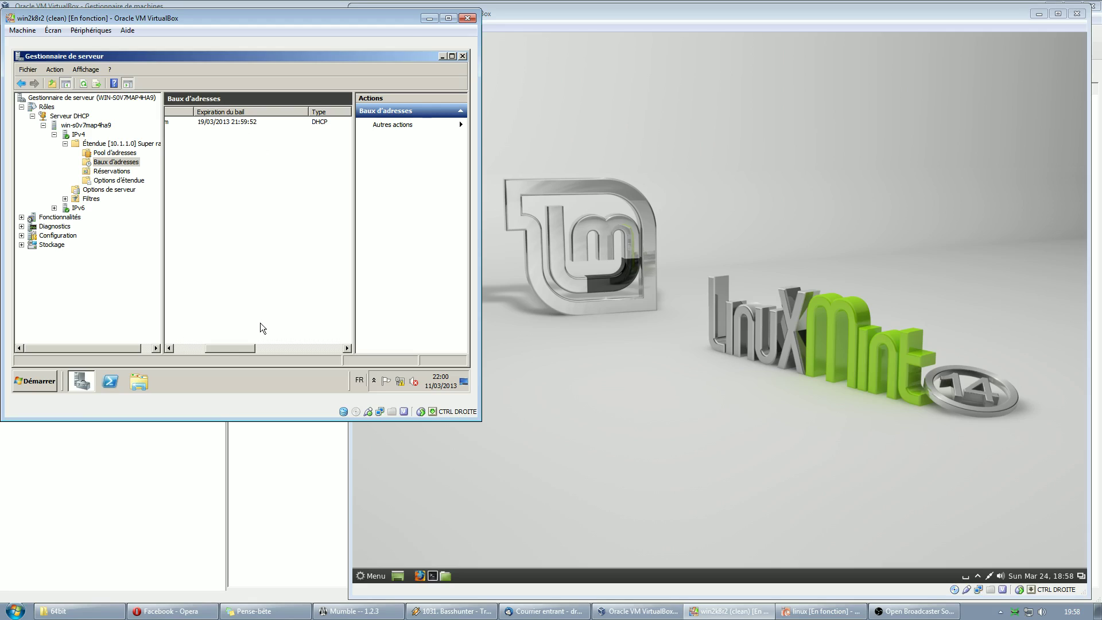
{"action": "left_click_drag", "start_coordinate": [250, 347], "coordinate": [204, 353]}
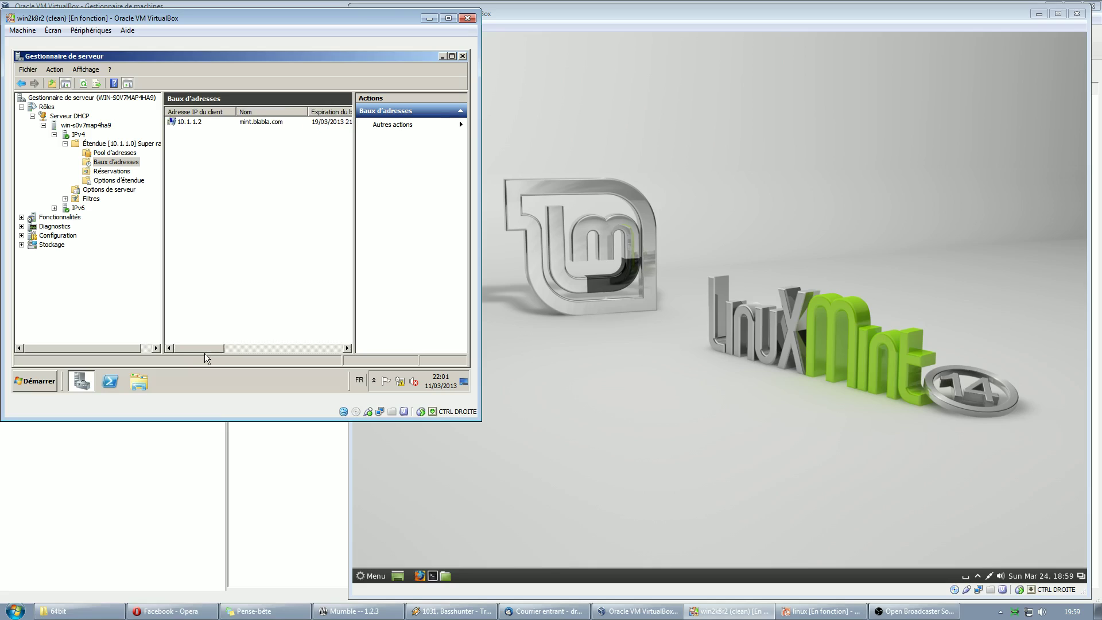
- Open a terminal in Linux Mint, run ifconfig, and examine the eth0 address and subnet mask
{"action": "left_click", "coordinate": [488, 305]}
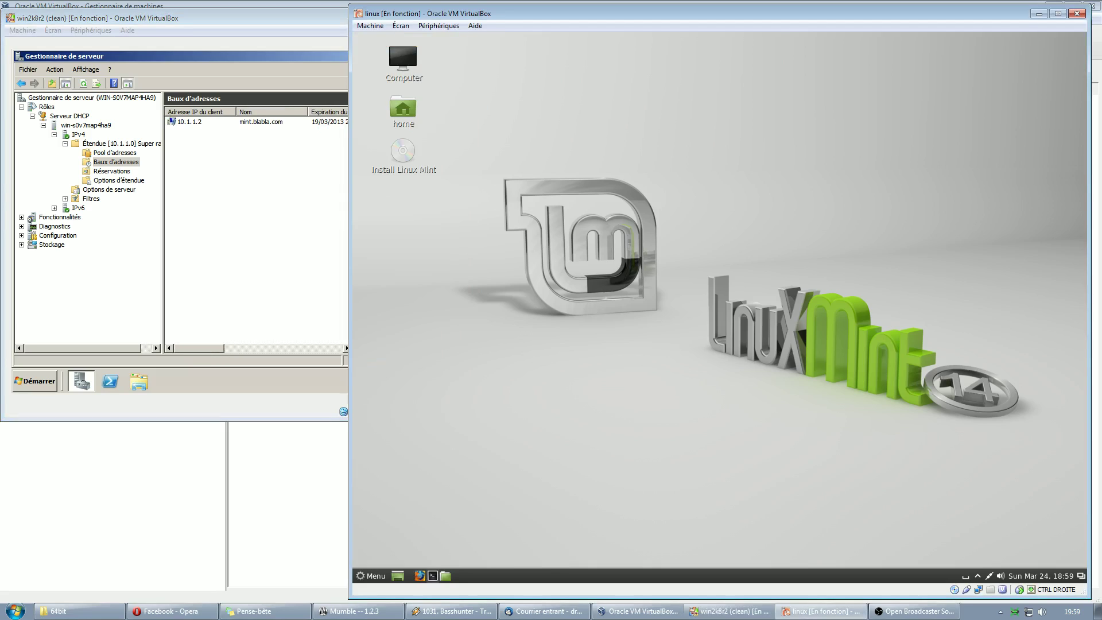
{"action": "left_click", "coordinate": [433, 576]}
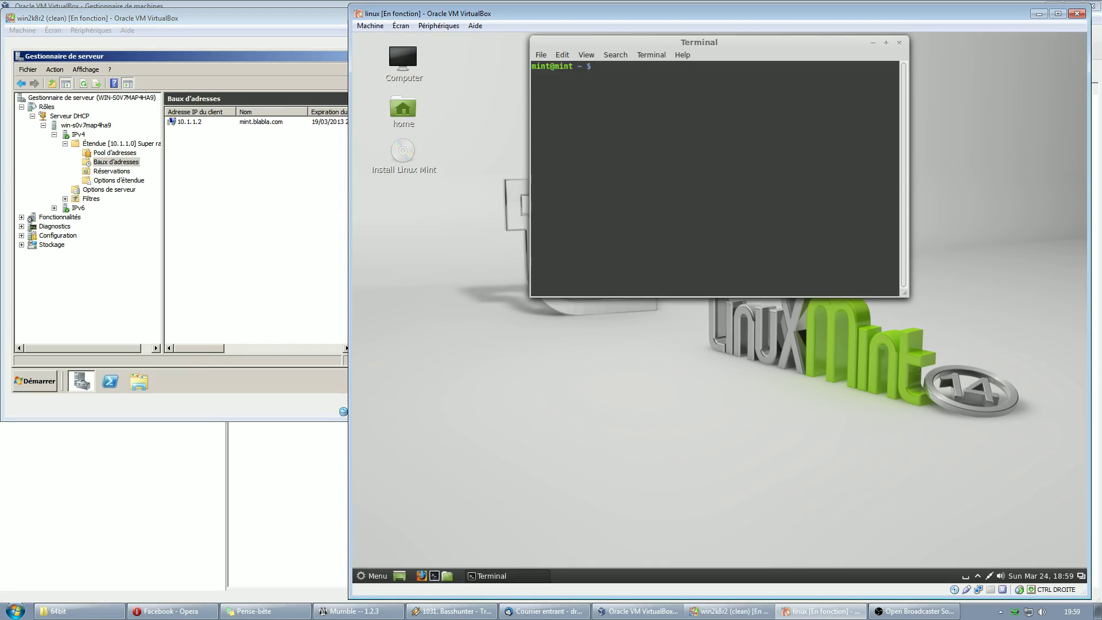
{"action": "type", "text": "ifconfig"}
{"action": "key", "text": "Return"}
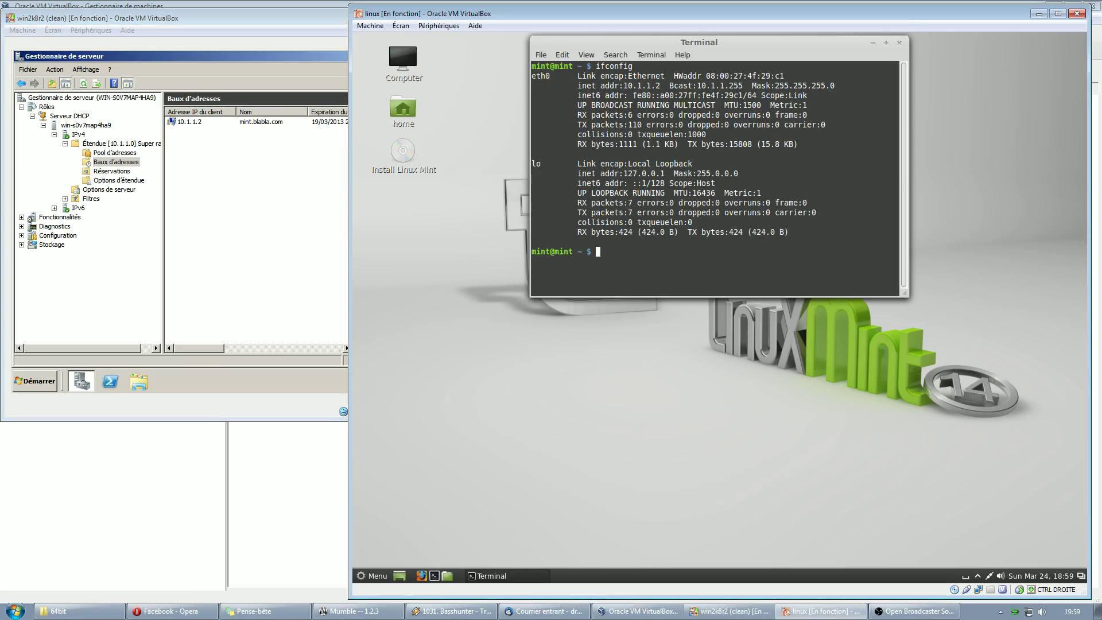
{"action": "left_click_drag", "start_coordinate": [624, 86], "coordinate": [660, 85]}
{"action": "left_click_drag", "start_coordinate": [776, 86], "coordinate": [825, 86]}
{"action": "left_click", "coordinate": [824, 85]}
- Run route -n in the Linux Mint terminal and highlight the default route's gateway
{"action": "type", "text": "route -n"}
{"action": "key", "text": "Return"}
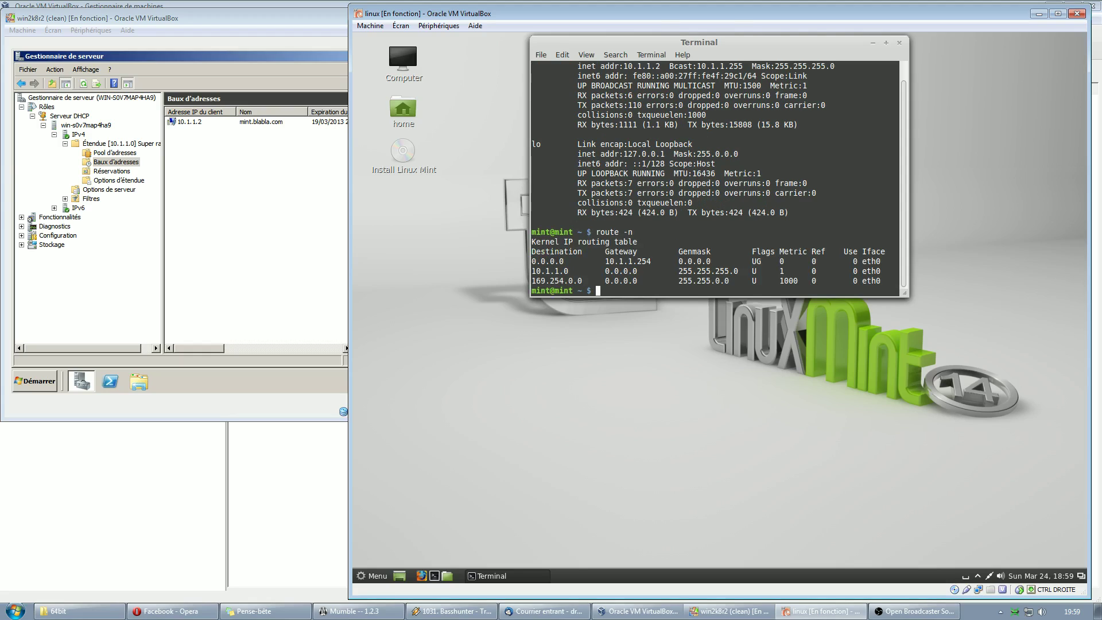
{"action": "left_click_drag", "start_coordinate": [572, 261], "coordinate": [532, 261]}
{"action": "left_click_drag", "start_coordinate": [599, 261], "coordinate": [651, 261]}
{"action": "double_click", "coordinate": [548, 262]}
- Compare the router value in the server's scope options with the gateway shown on the Linux Mint client
{"action": "left_click", "coordinate": [280, 186]}
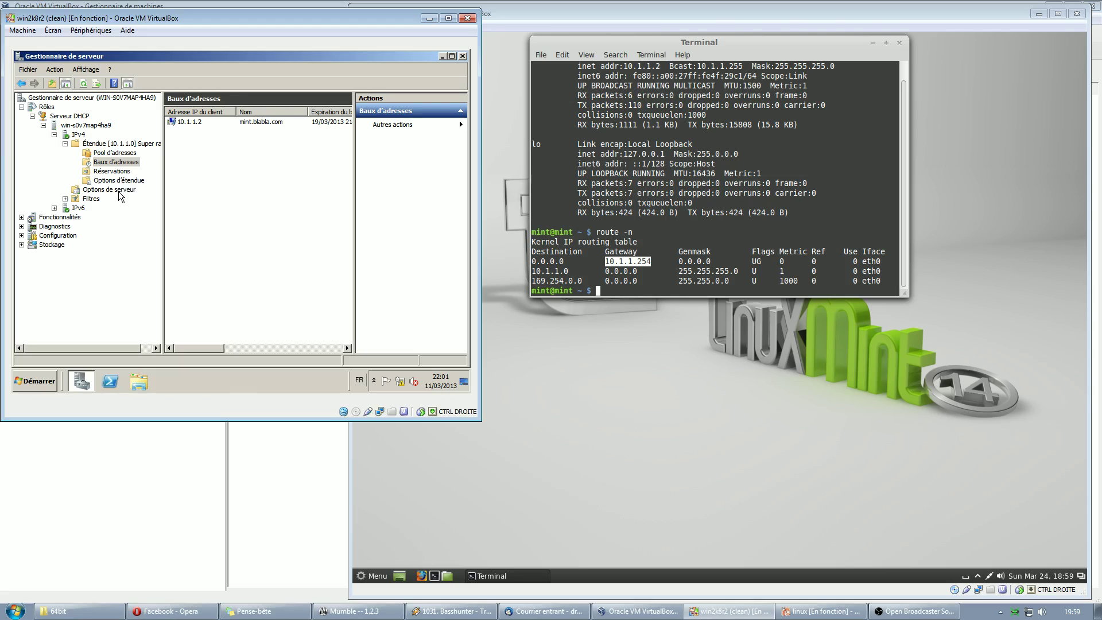
{"action": "left_click", "coordinate": [133, 181]}
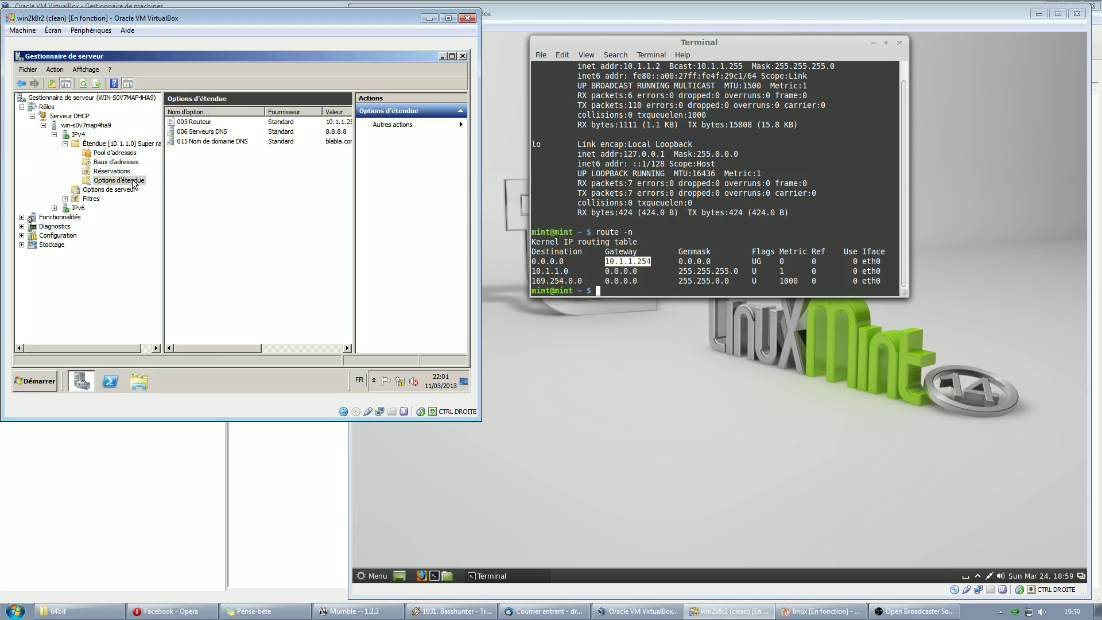
{"action": "left_click", "coordinate": [231, 122]}
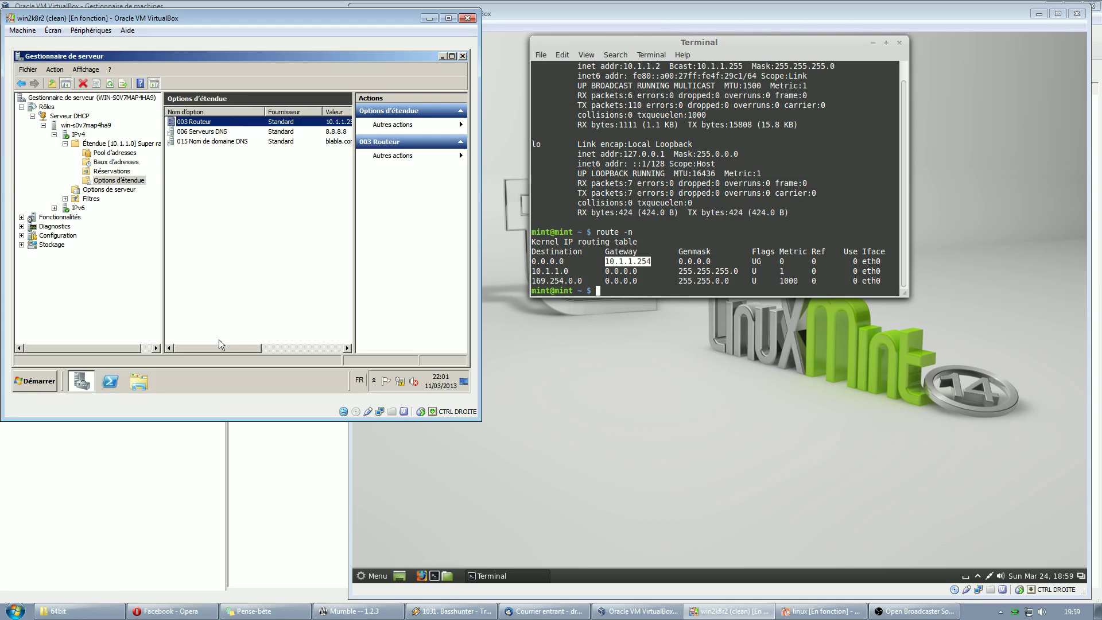
{"action": "left_click_drag", "start_coordinate": [220, 348], "coordinate": [231, 349]}
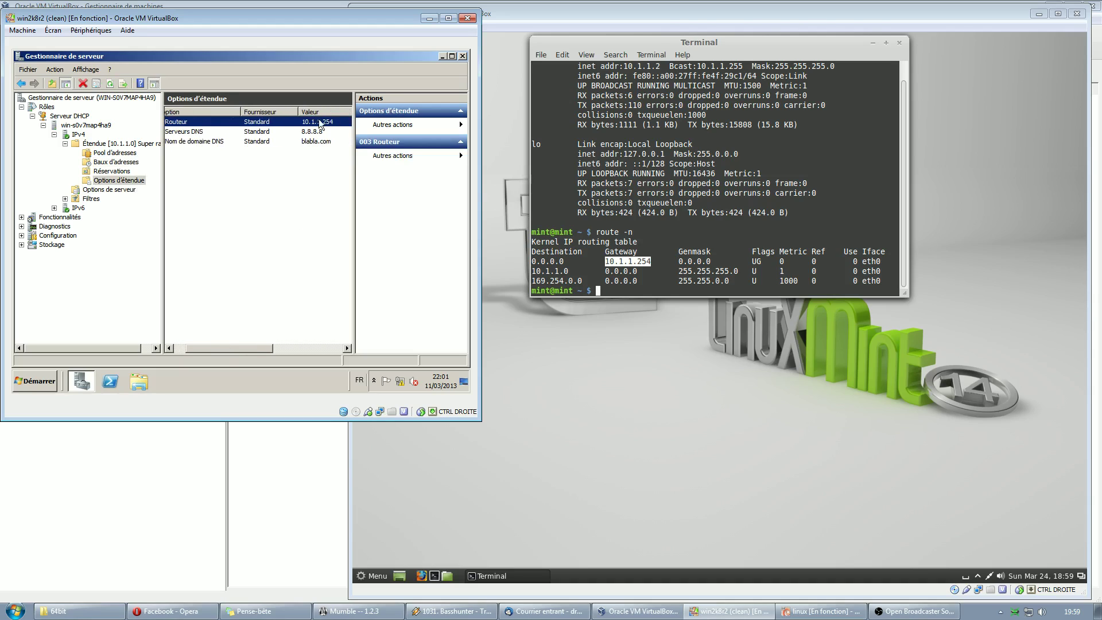
{"action": "key", "text": "alt+Tab"}
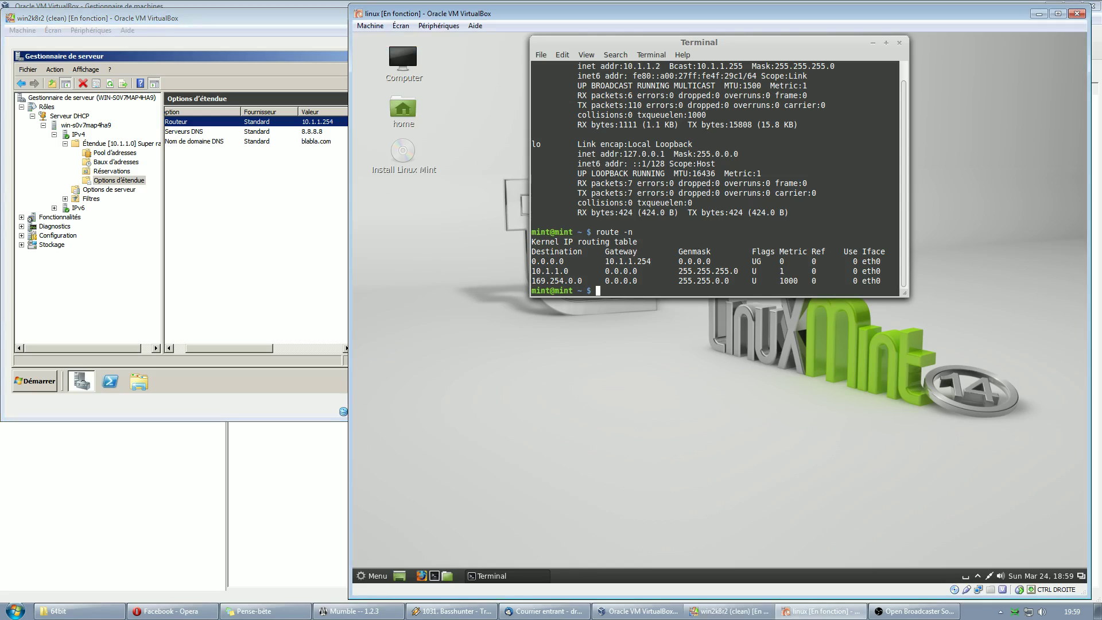
{"action": "left_click", "coordinate": [289, 225]}
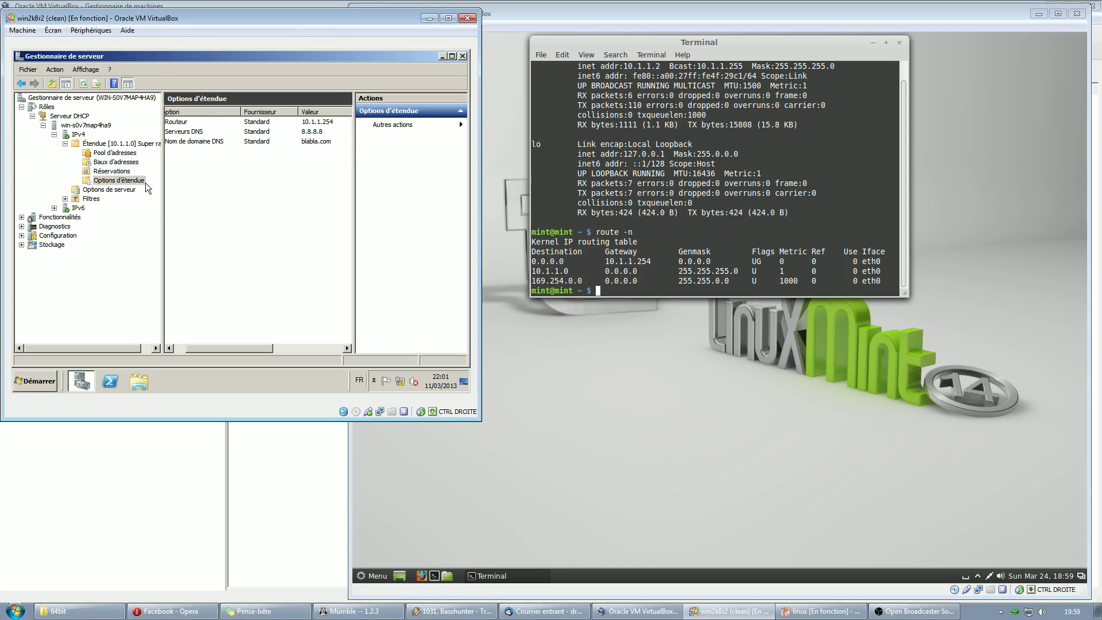
{"action": "key", "text": "alt+Tab"}
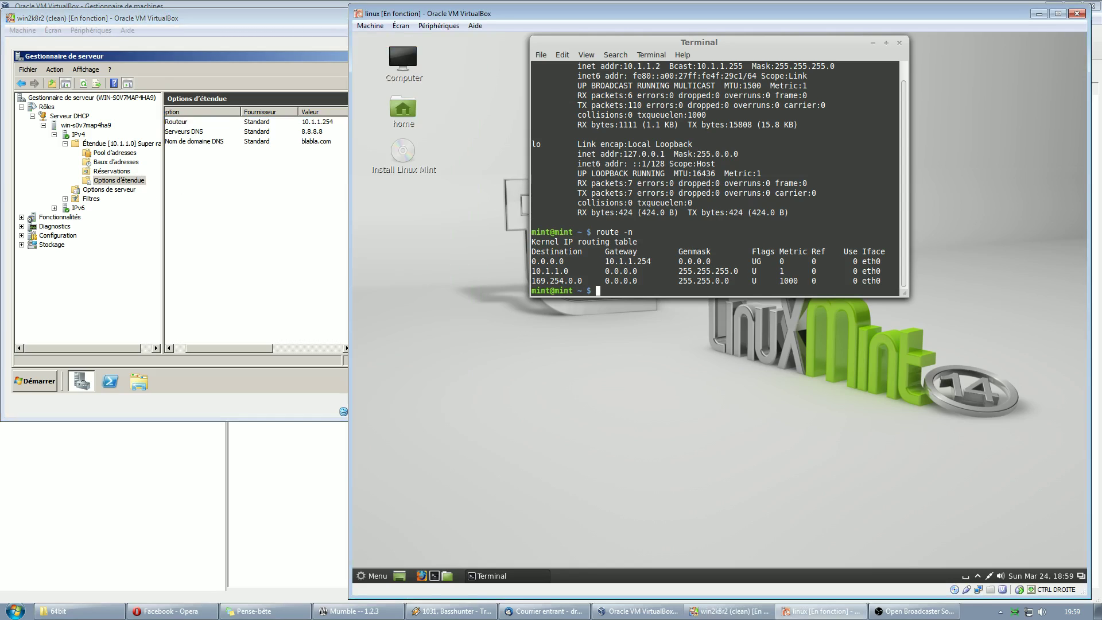
- Review the client's terminal output, then inspect its entry again in the scope's address leases on the server
{"action": "scroll", "coordinate": [719, 179], "scroll_direction": "up", "scroll_amount": 1}
{"action": "scroll", "coordinate": [719, 179], "scroll_direction": "down", "scroll_amount": 1}
{"action": "left_click", "coordinate": [287, 222]}
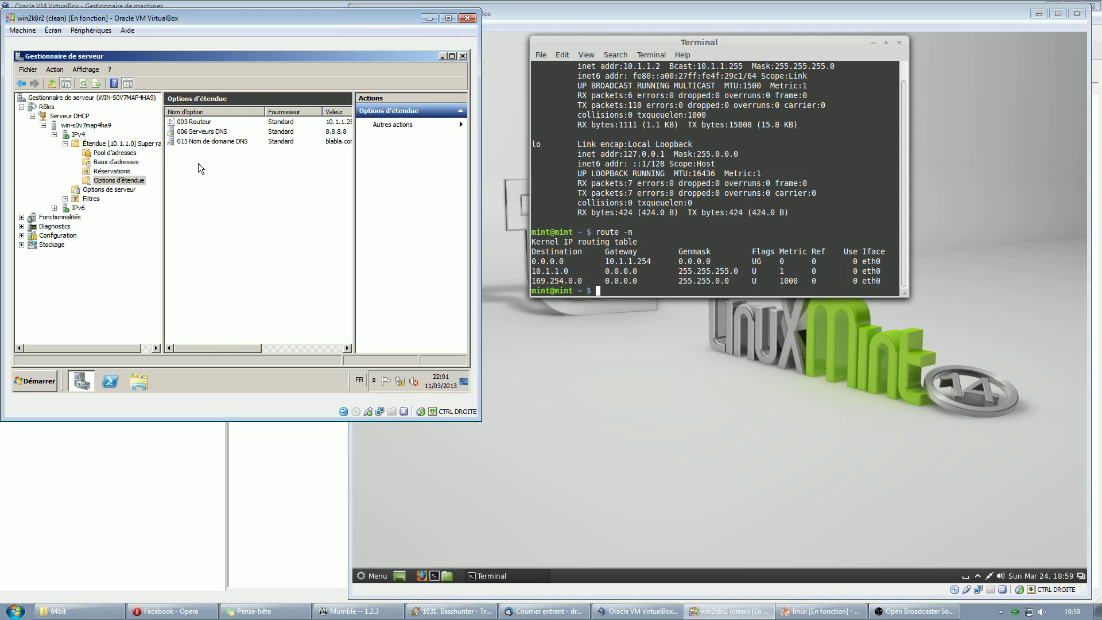
{"action": "left_click", "coordinate": [137, 162]}
{"action": "left_click", "coordinate": [205, 122]}
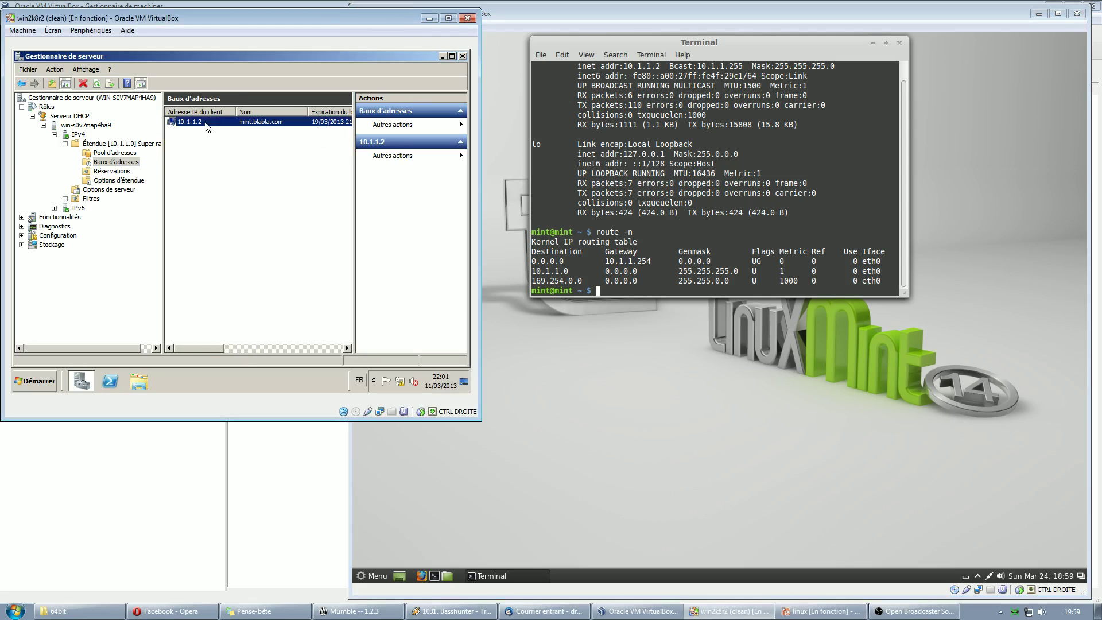
{"action": "left_click", "coordinate": [211, 156]}
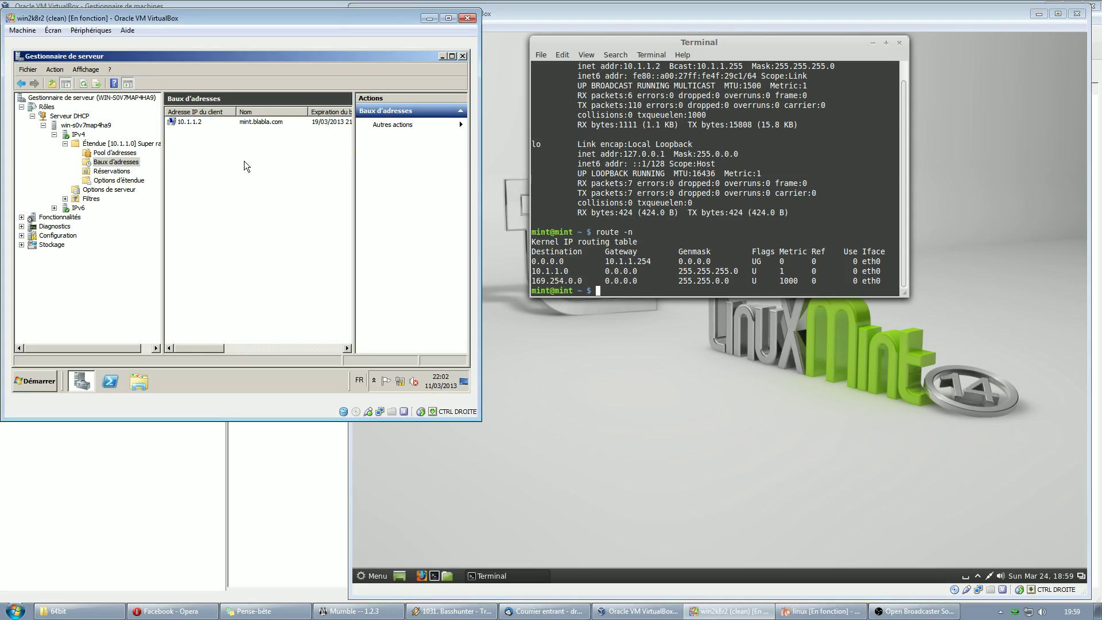
{"action": "key", "text": "alt+Tab"}
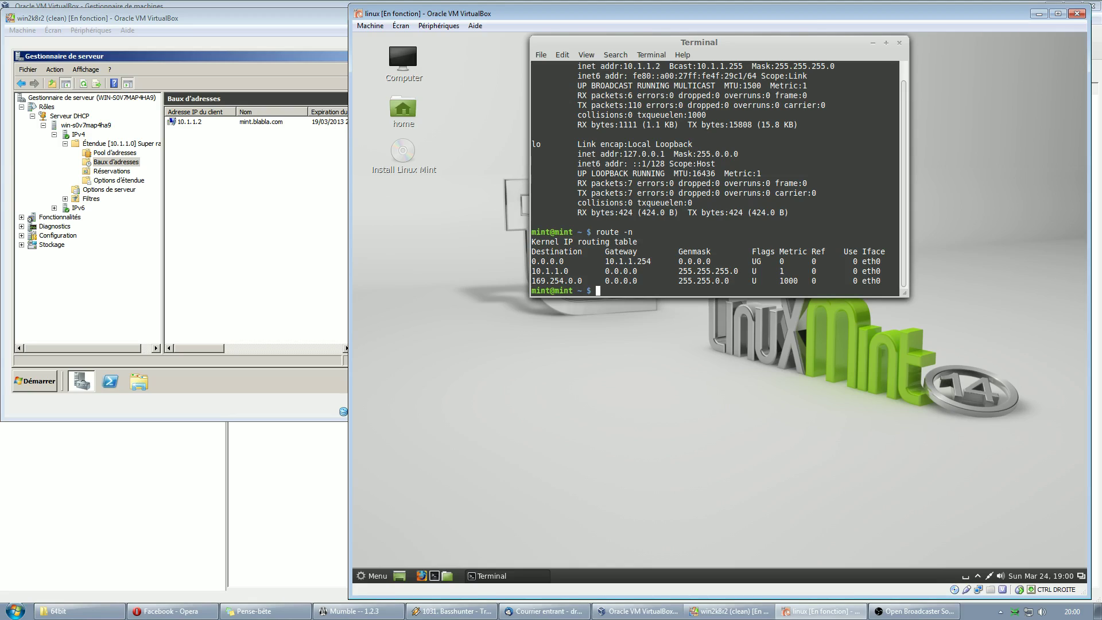
{"action": "key", "text": "alt+Tab"}
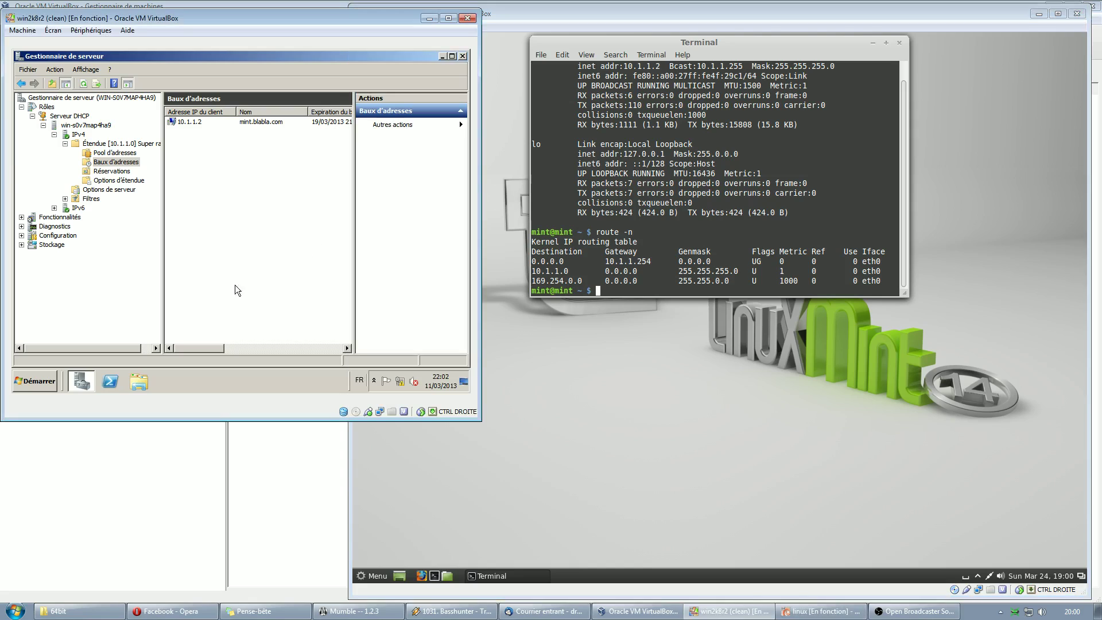
- Open a command prompt on the Windows server, run ipconfig /all, and examine the Ethernet adapter's configuration
{"action": "left_click", "coordinate": [55, 381]}
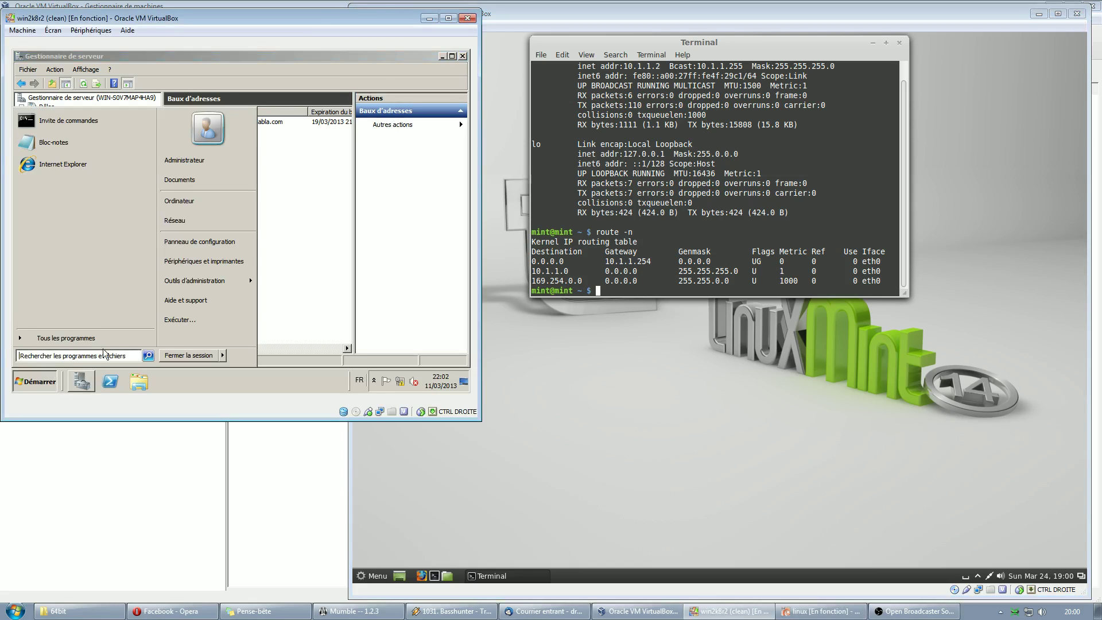
{"action": "left_click", "coordinate": [175, 323]}
{"action": "type", "text": "cmd"}
{"action": "key", "text": "Return"}
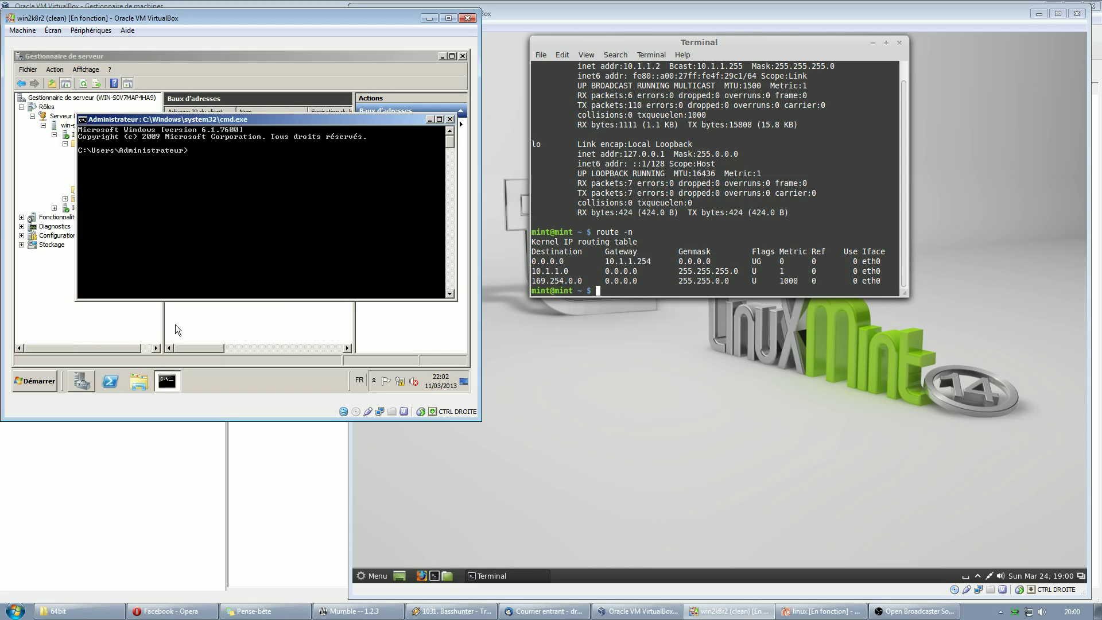
{"action": "type", "text": "ipconfig /all"}
{"action": "key", "text": "Return"}
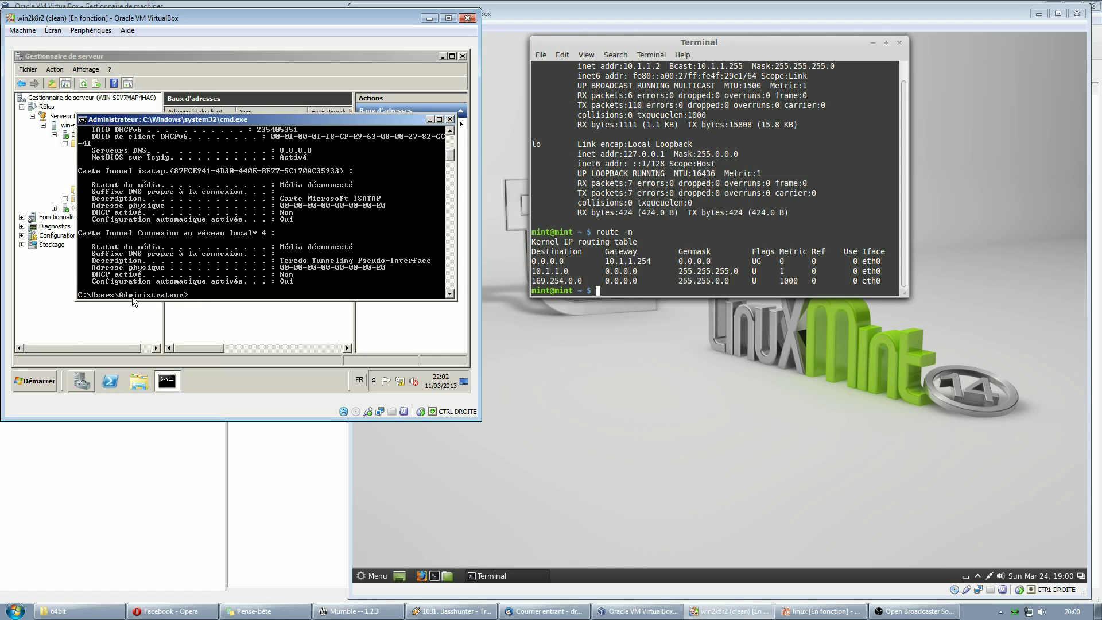
{"action": "scroll", "coordinate": [202, 195], "scroll_direction": "up", "scroll_amount": 13}
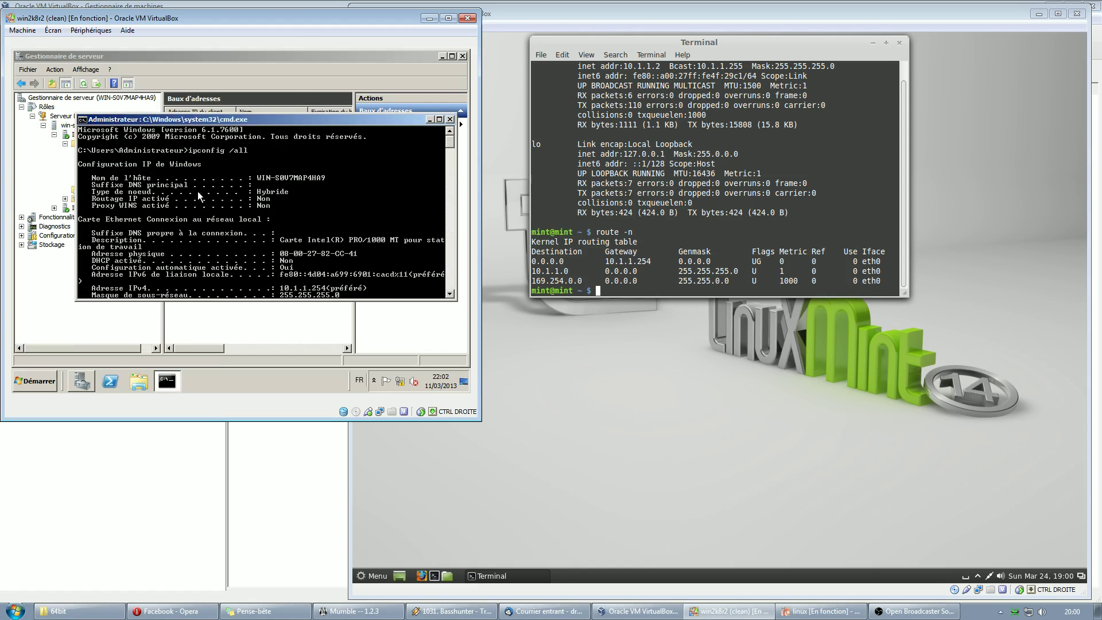
{"action": "scroll", "coordinate": [203, 195], "scroll_direction": "down", "scroll_amount": 4}
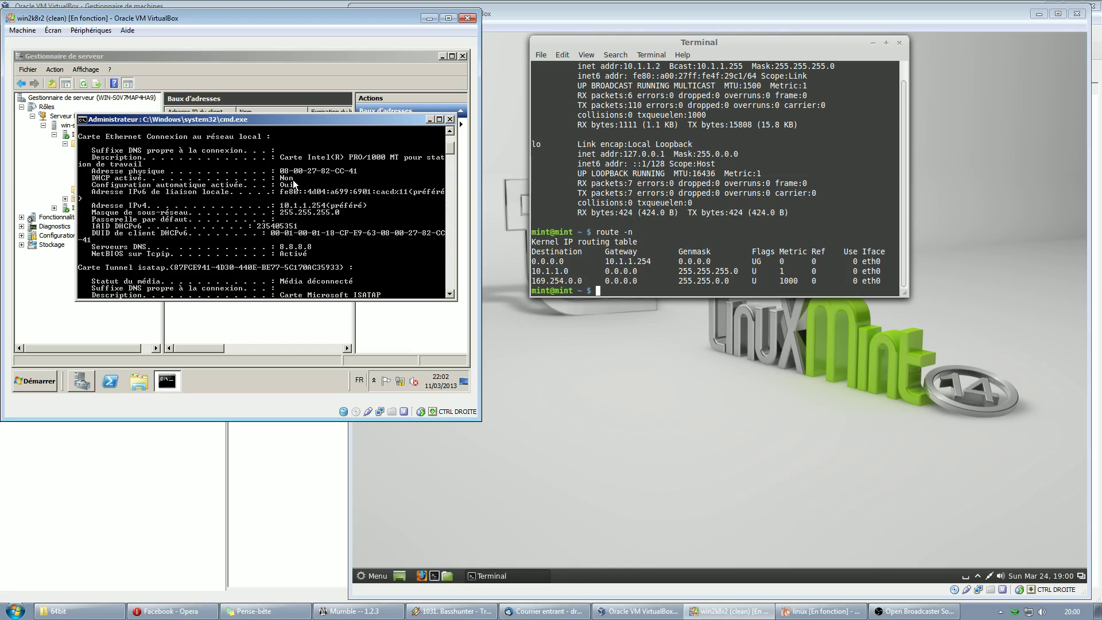
- Compare the server's IP configuration with the client's terminal output, close the command prompt and return to the linux machine
{"action": "key", "text": "alt+Tab"}
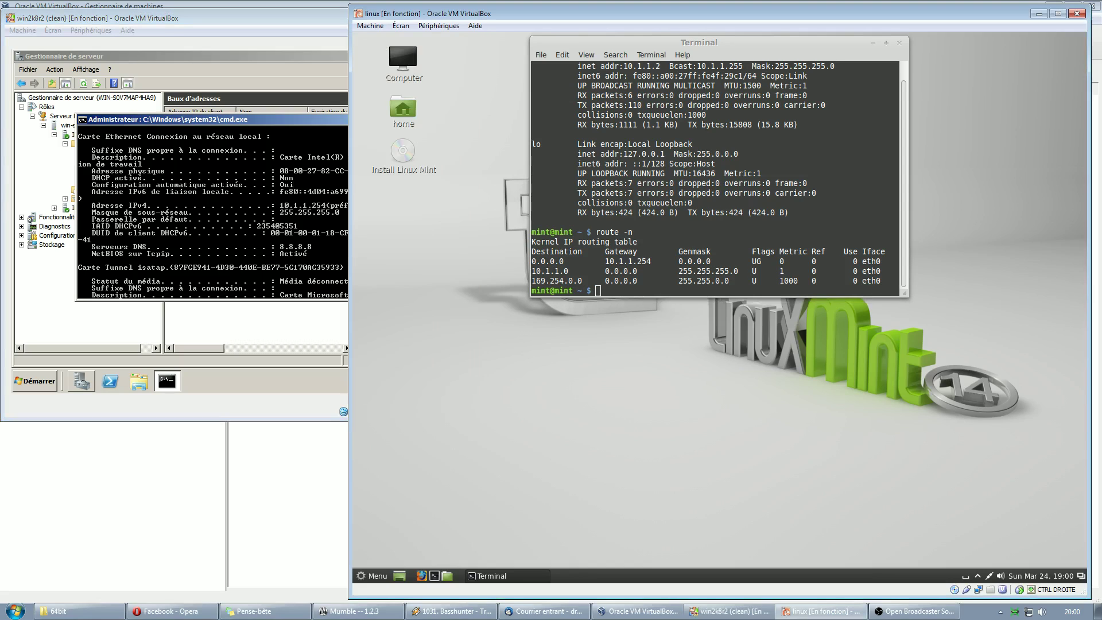
{"action": "key", "text": "alt+Tab"}
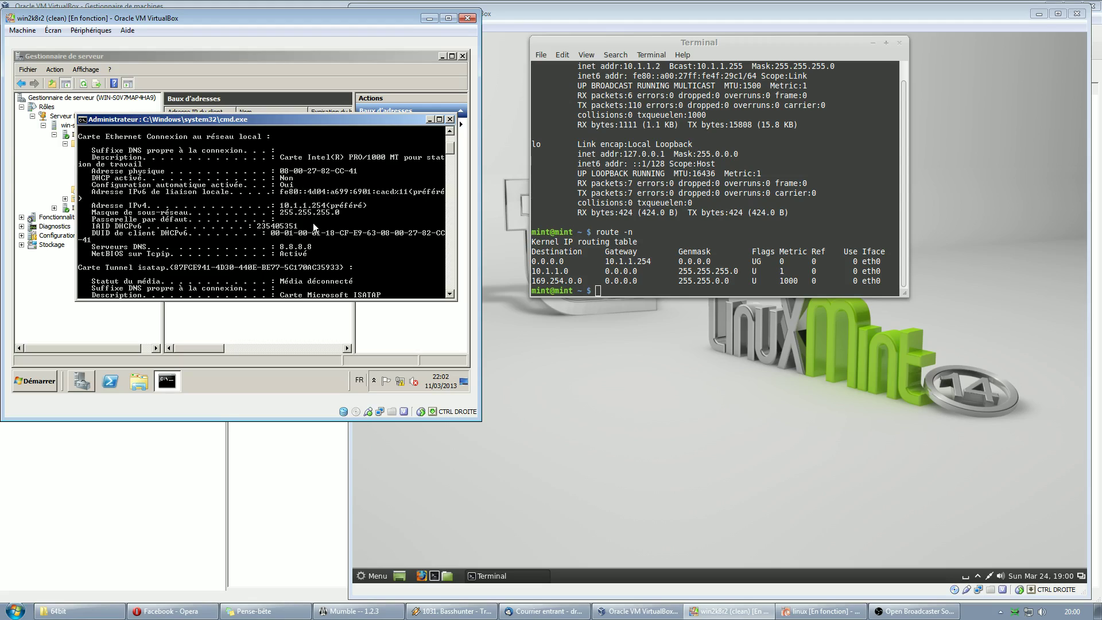
{"action": "left_click", "coordinate": [450, 120]}
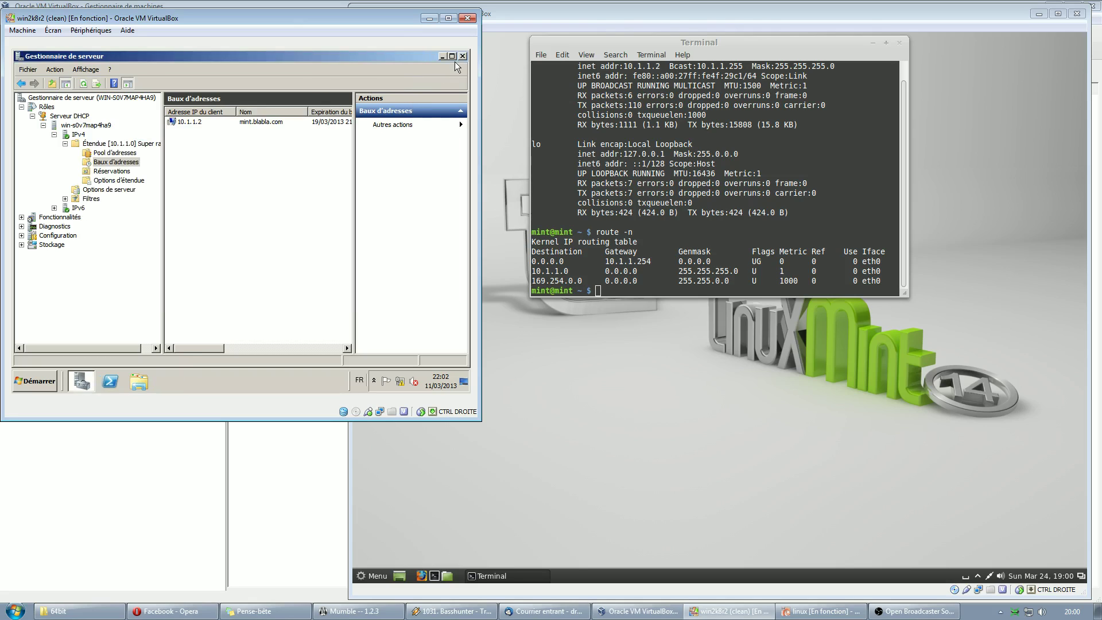
{"action": "left_click", "coordinate": [493, 75]}
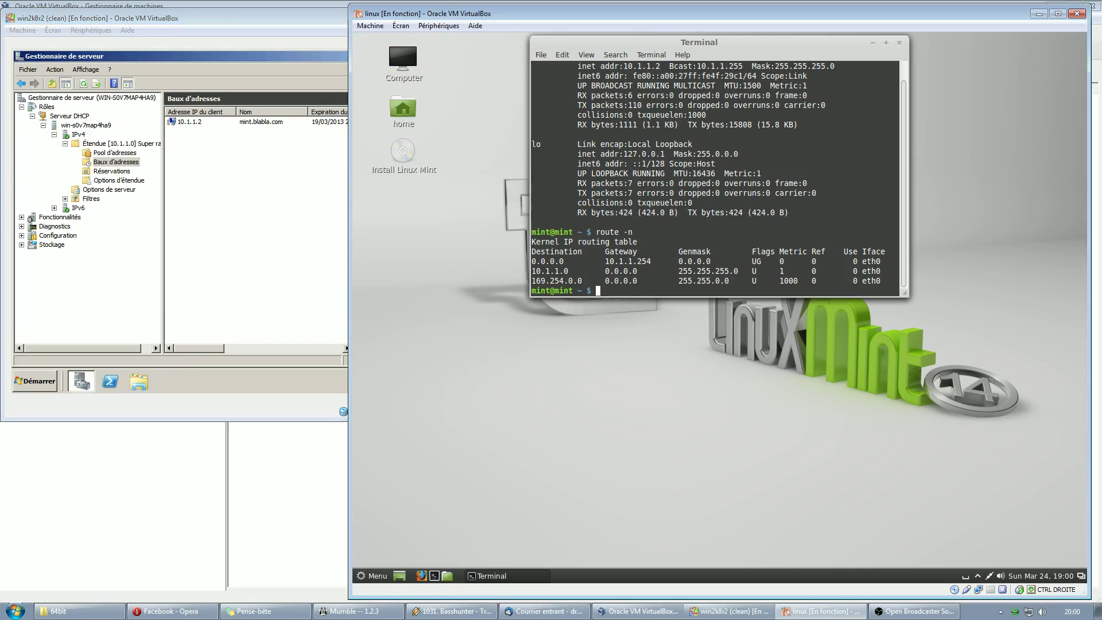